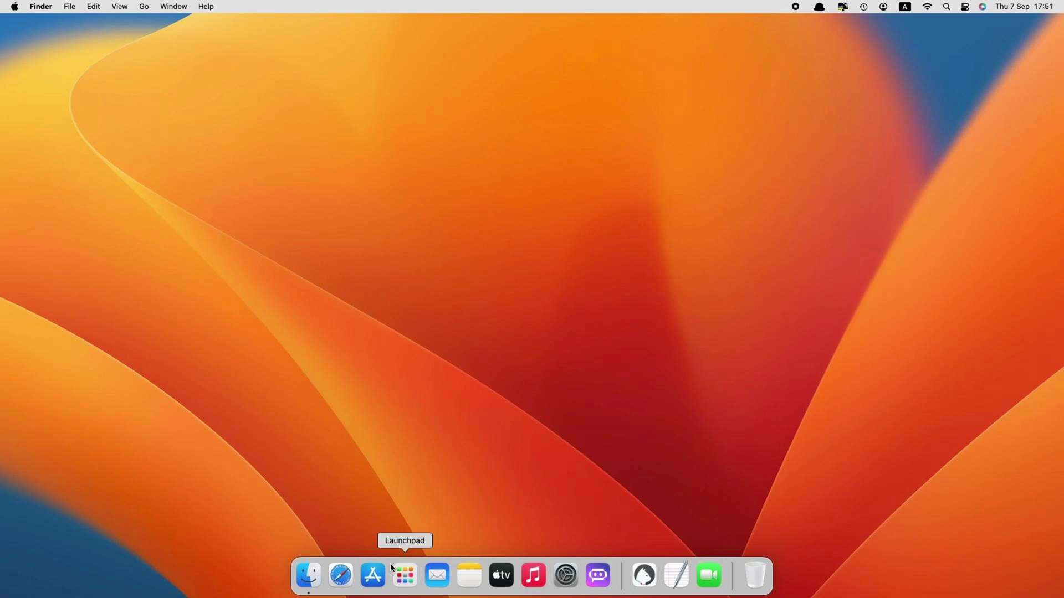
Open YouTube in Safari.
click(340, 575)
text(you)
key(Return)
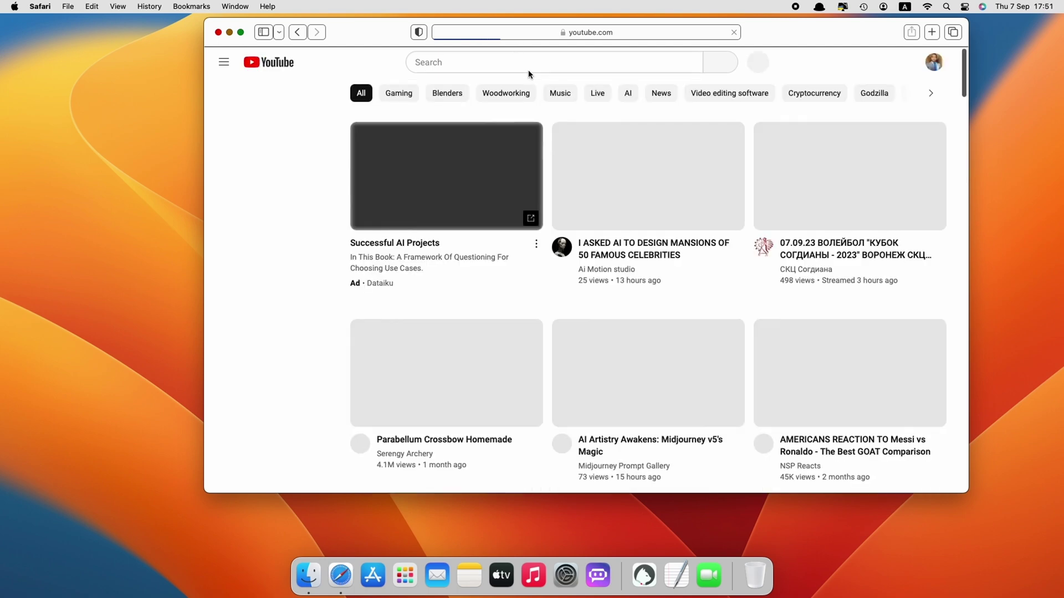
Search 'godzilla - 1', open the GODZILLA MINUS ONE Official Trailer and select its URL.
click(527, 65)
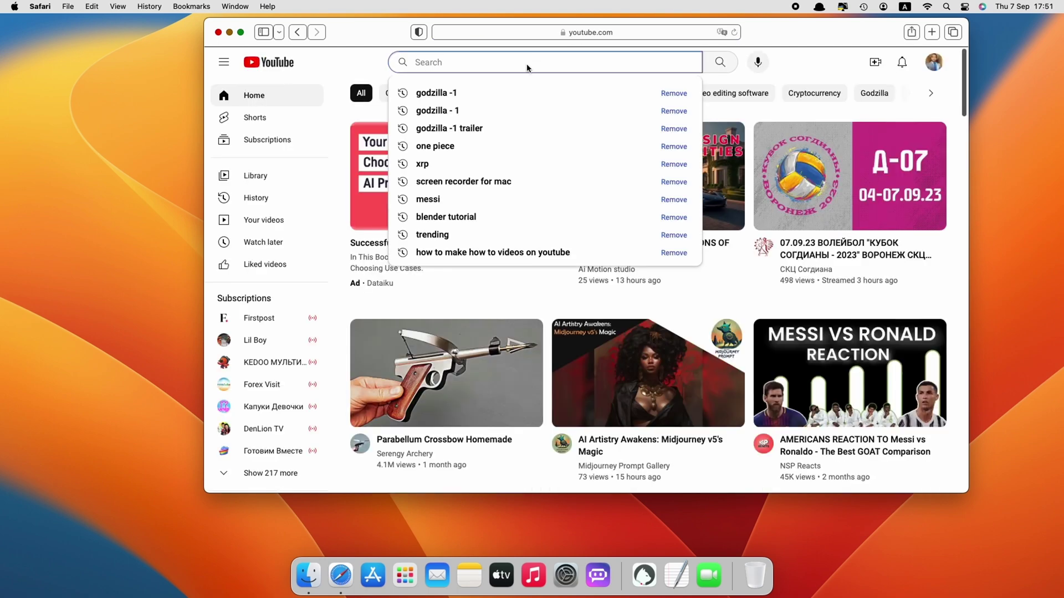
text(godzill)
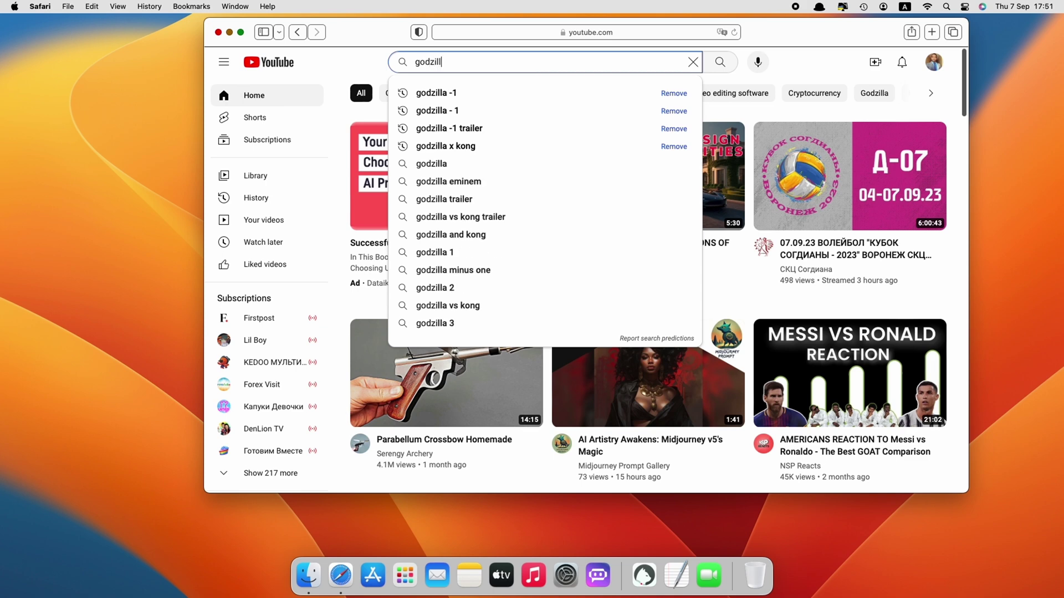
text(a - 1)
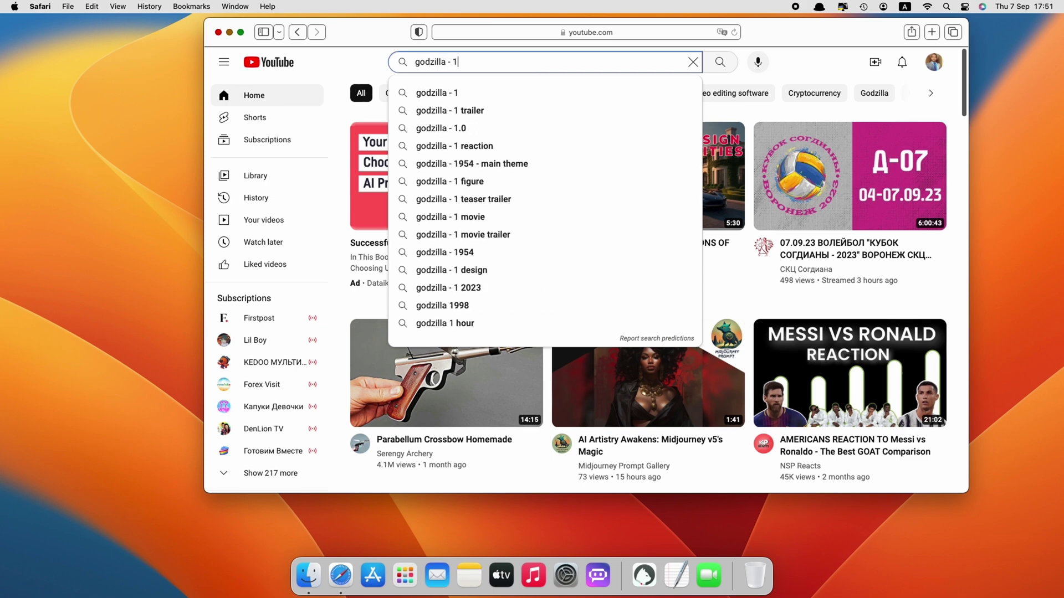
key(Return)
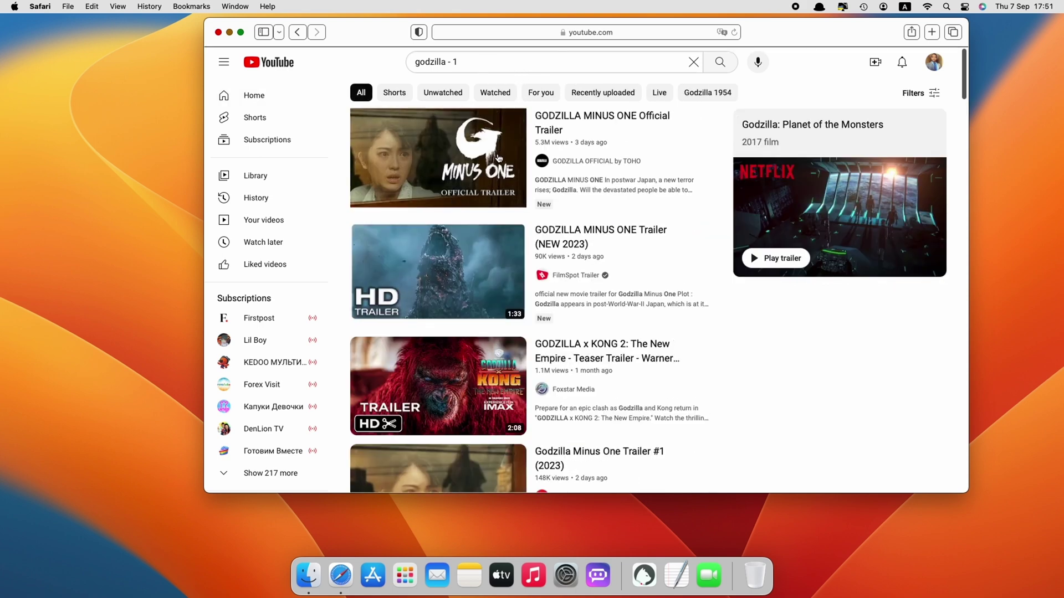
click(498, 158)
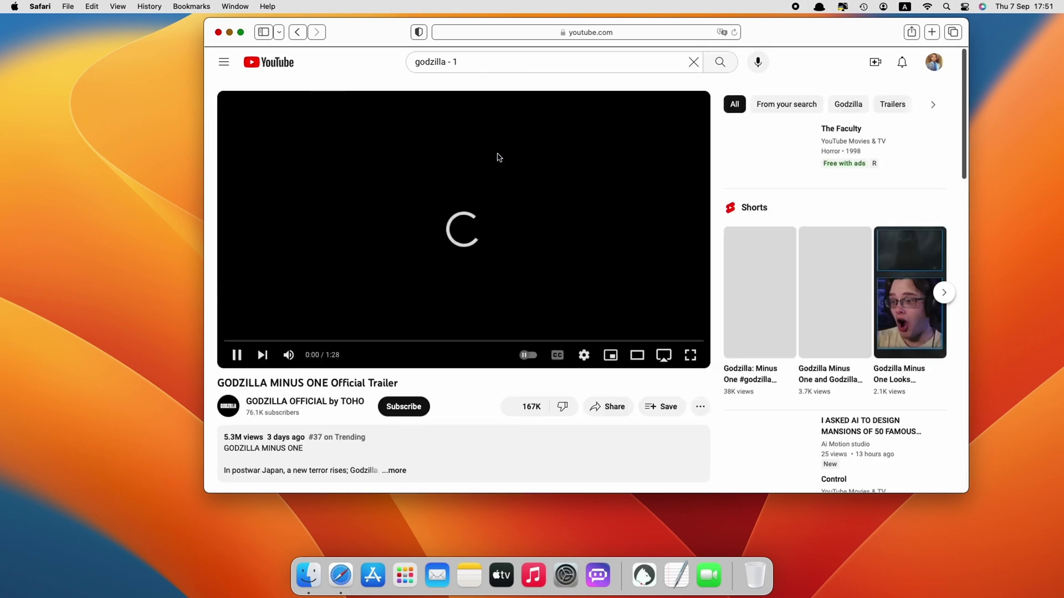
click(575, 33)
key(super+c)
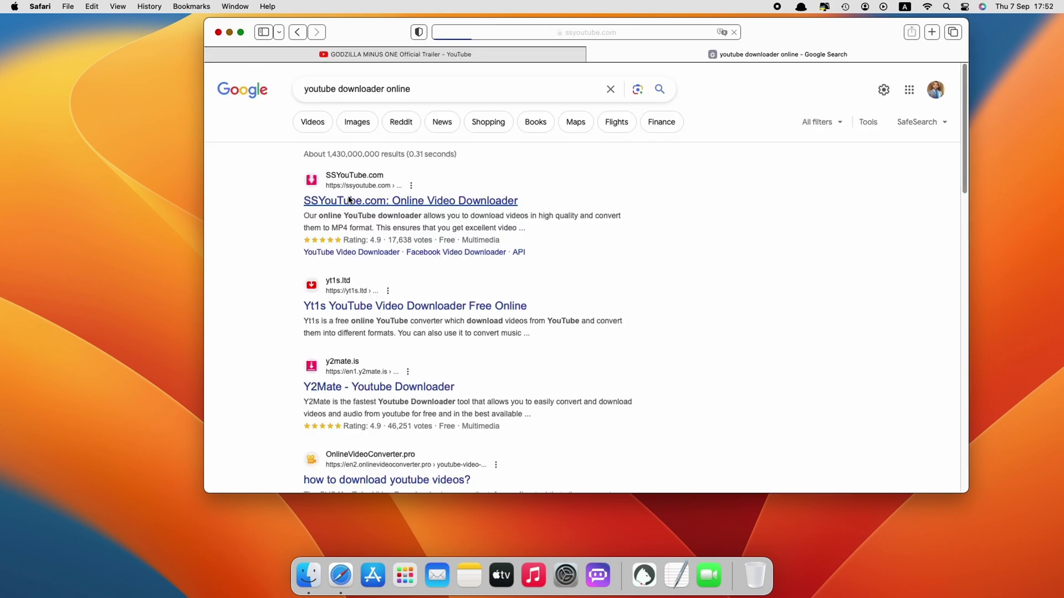
Paste the trailer link into ssyoutube.com and download it as 720.mp4.
click(376, 131)
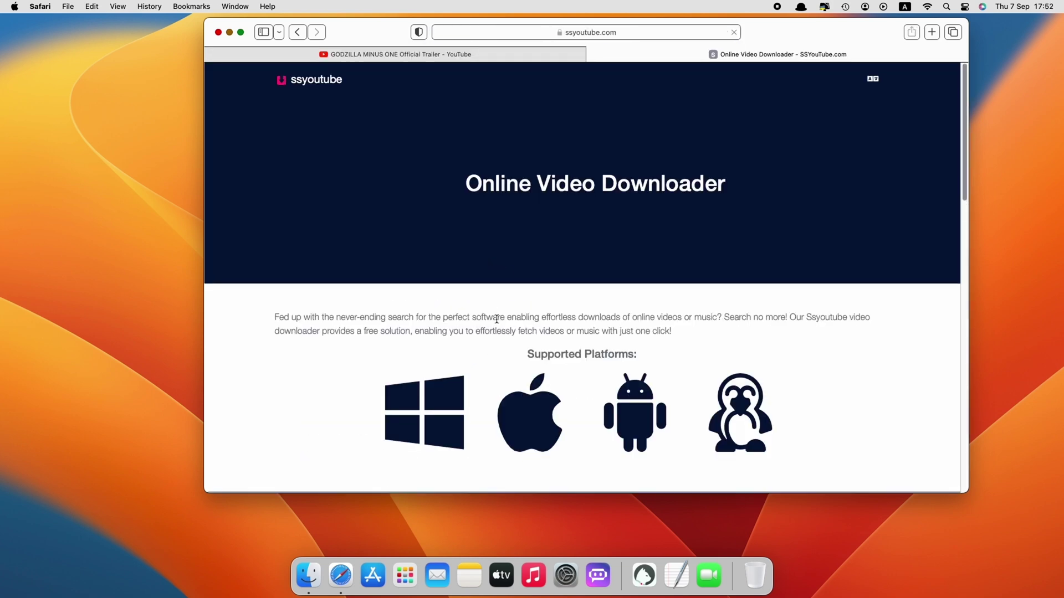
scroll(527, 250, down, 2)
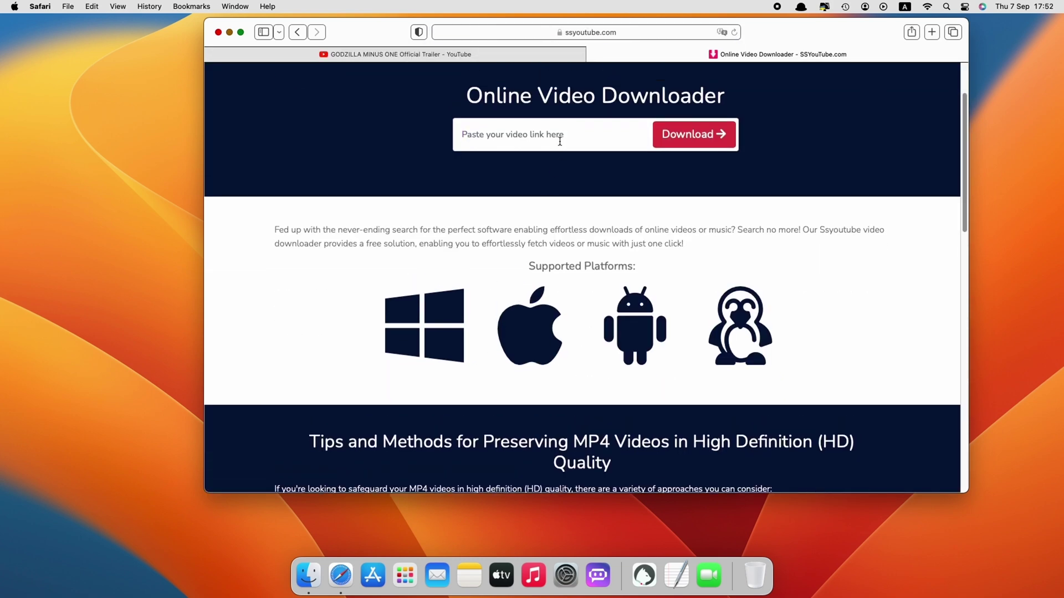
key(super+v)
key(Return)
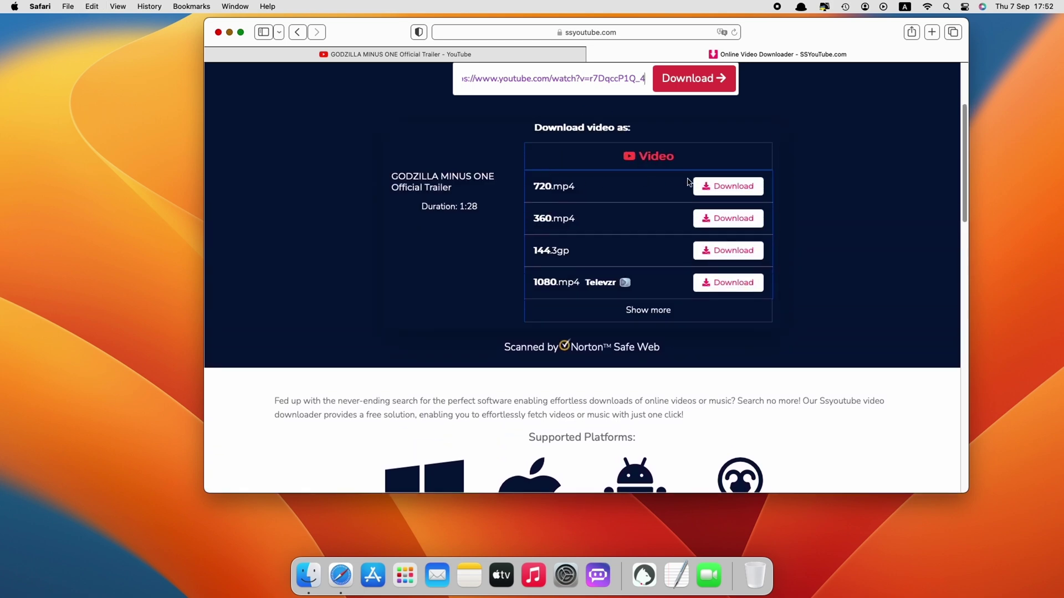
click(724, 187)
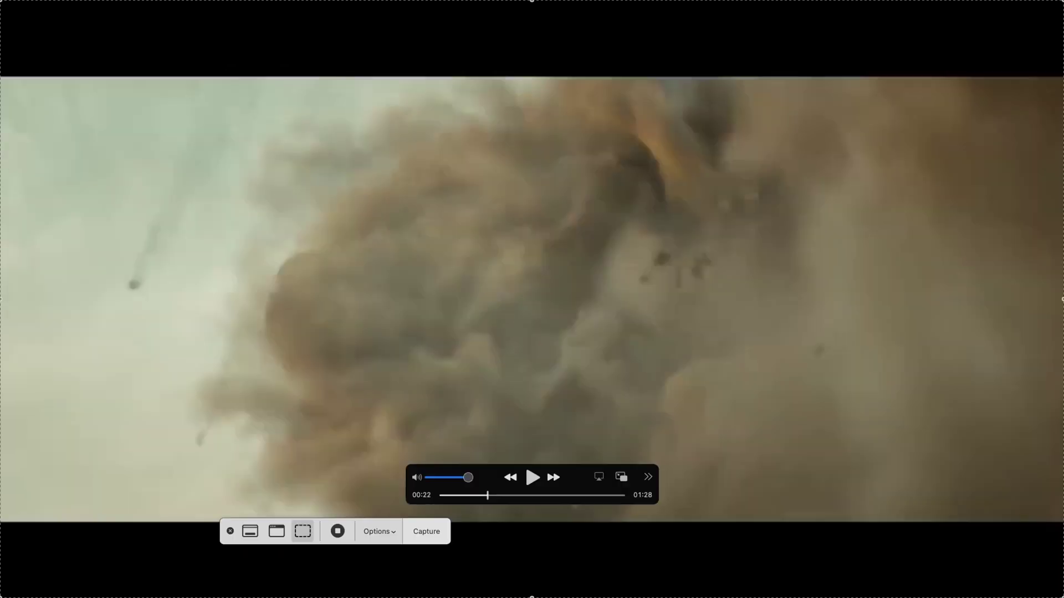
key(Return)
key(space)
key(super+space)
text(s)
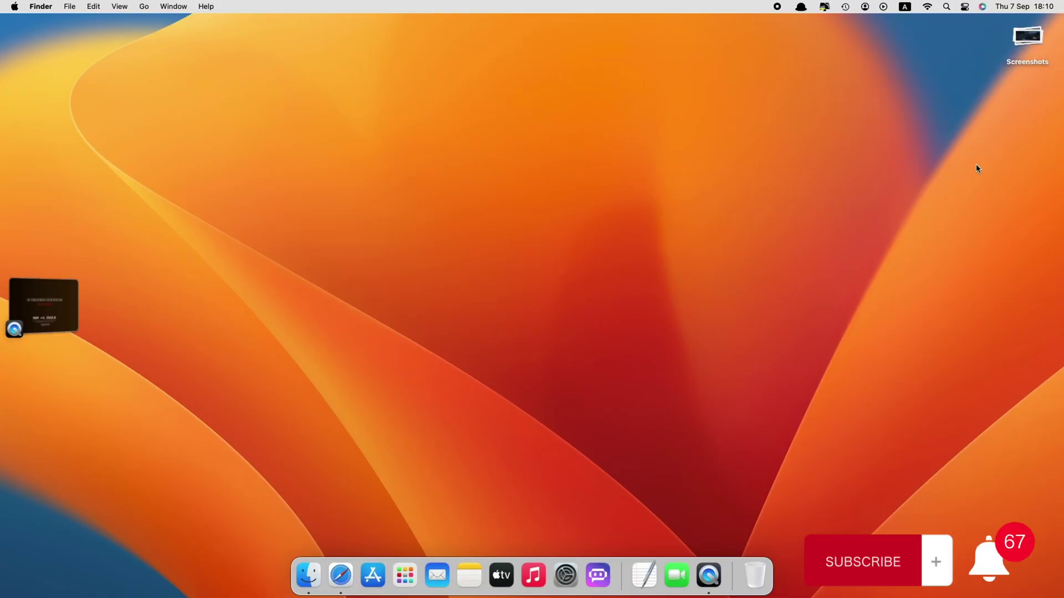
Create a new folder named 'Godzilla minus one' in Downloads.
click(308, 581)
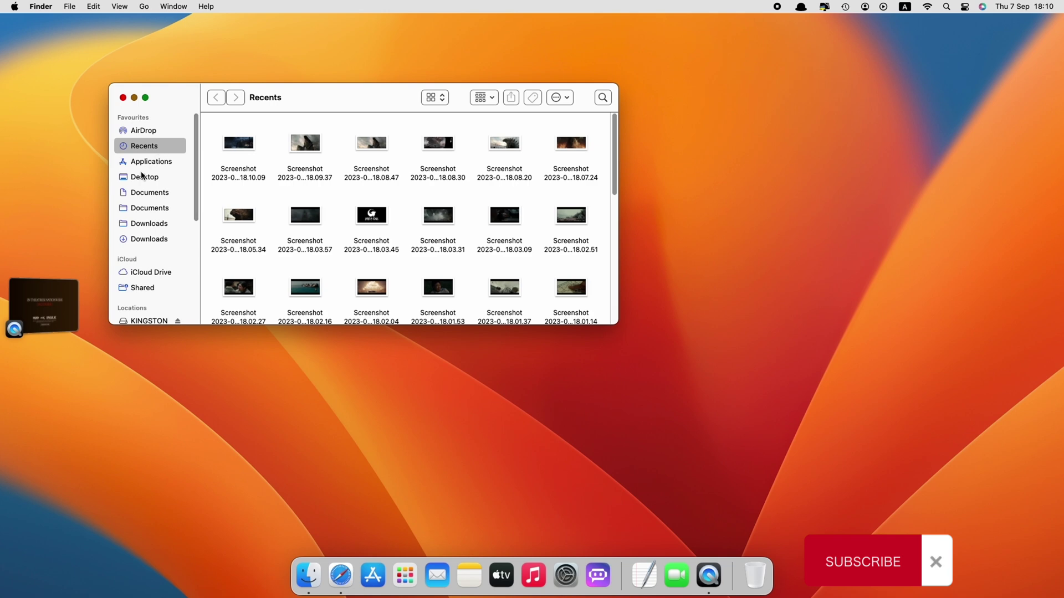
click(129, 225)
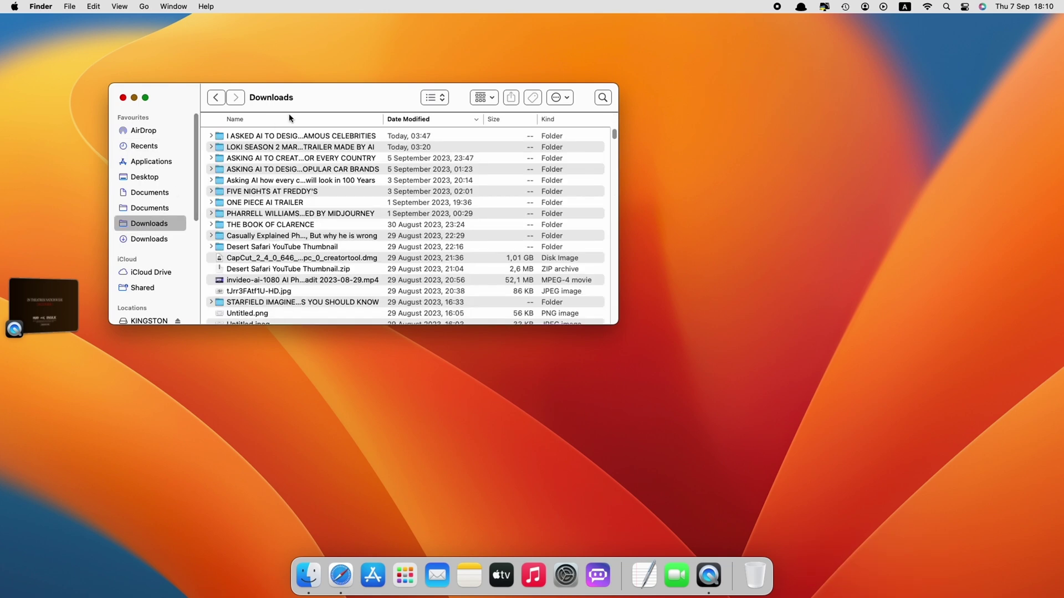
click(69, 6)
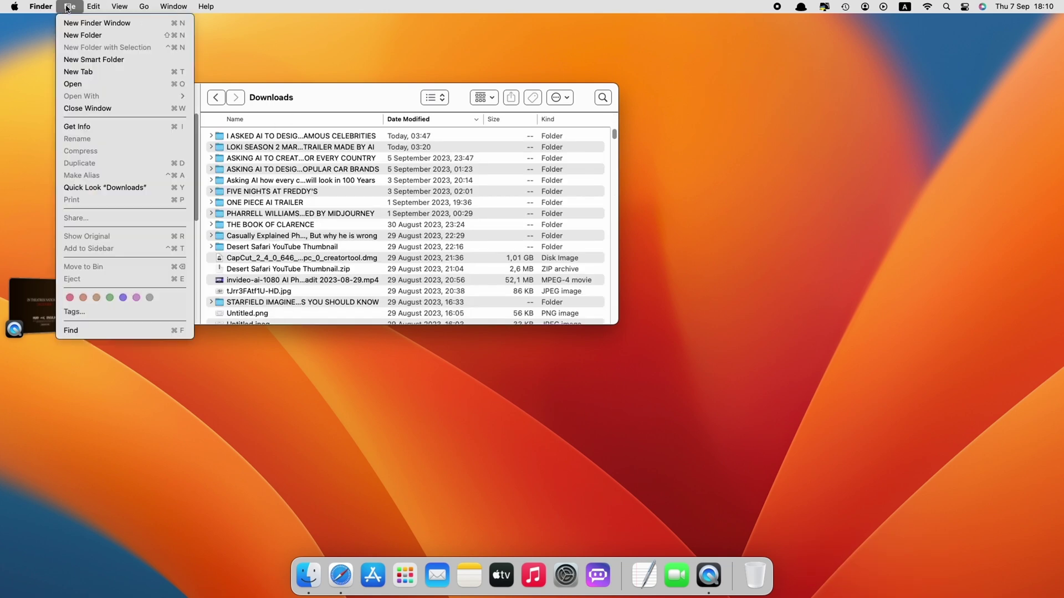
click(76, 35)
text(Godzilla minus one)
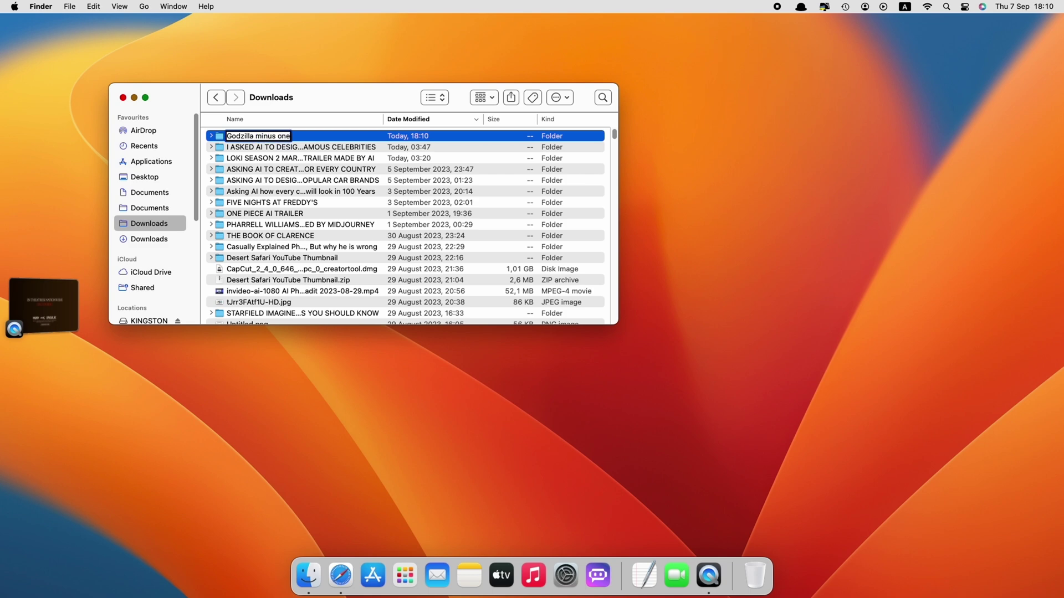
key(Return)
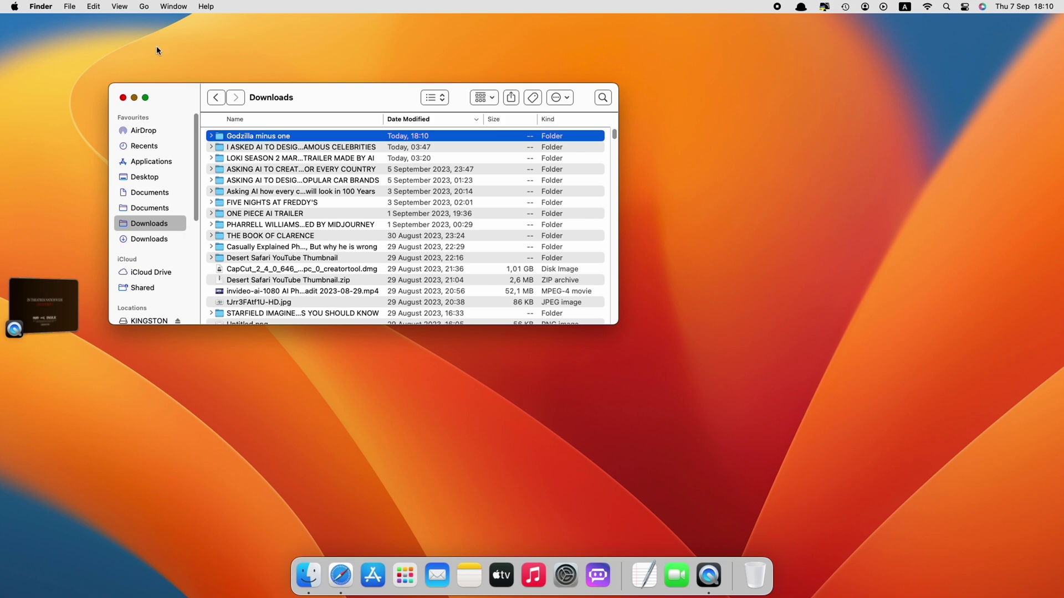
Move all the Desktop screenshots into the Godzilla minus one folder.
double_click(289, 138)
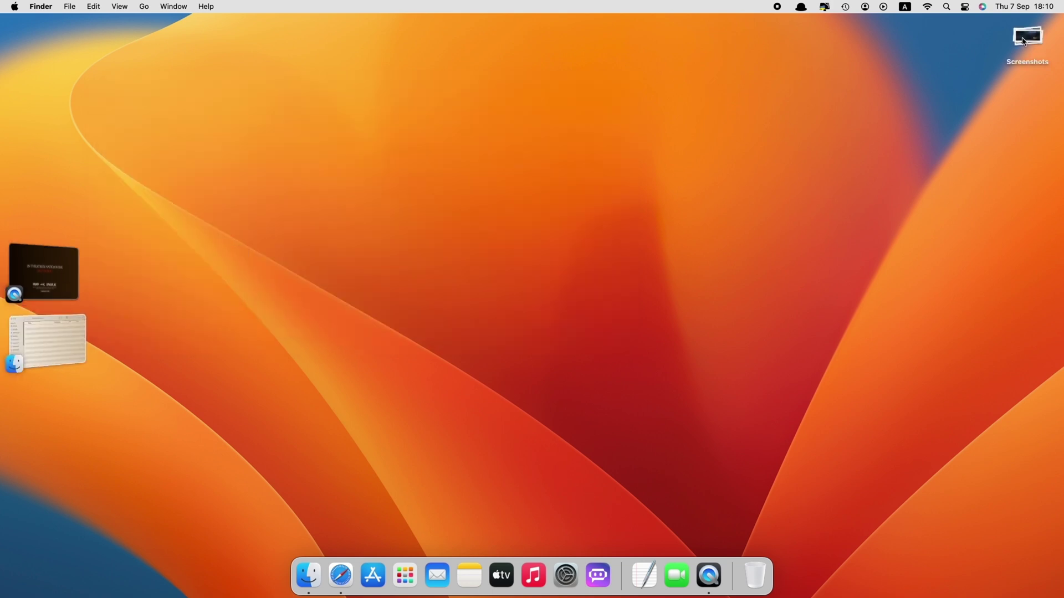
key(super+shift+f)
key(super+bracketleft)
key(super+n)
key(super+a)
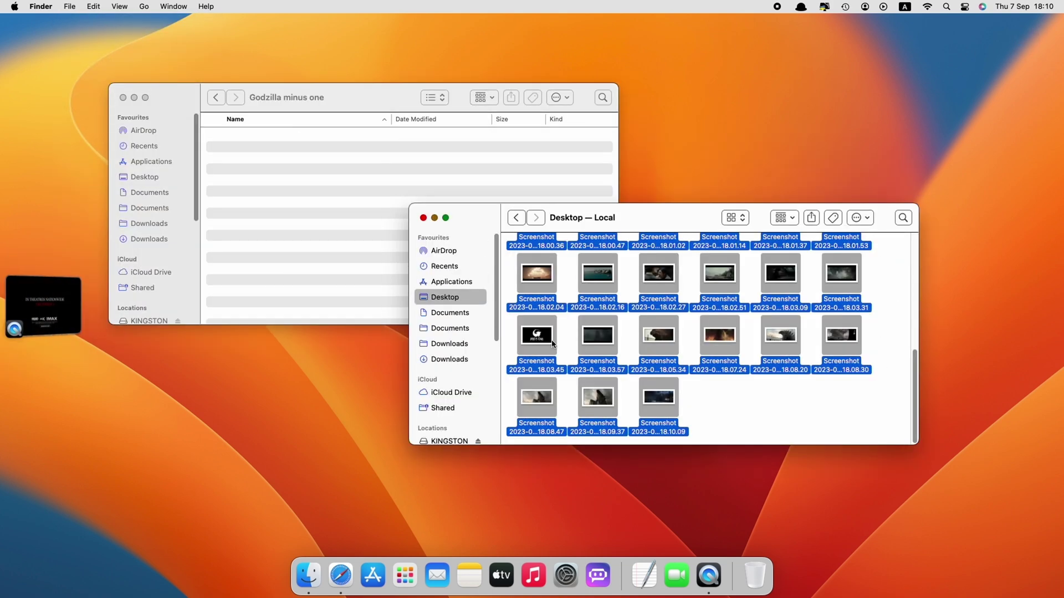
drag(715, 288, 273, 207)
key(super+w)
click(356, 520)
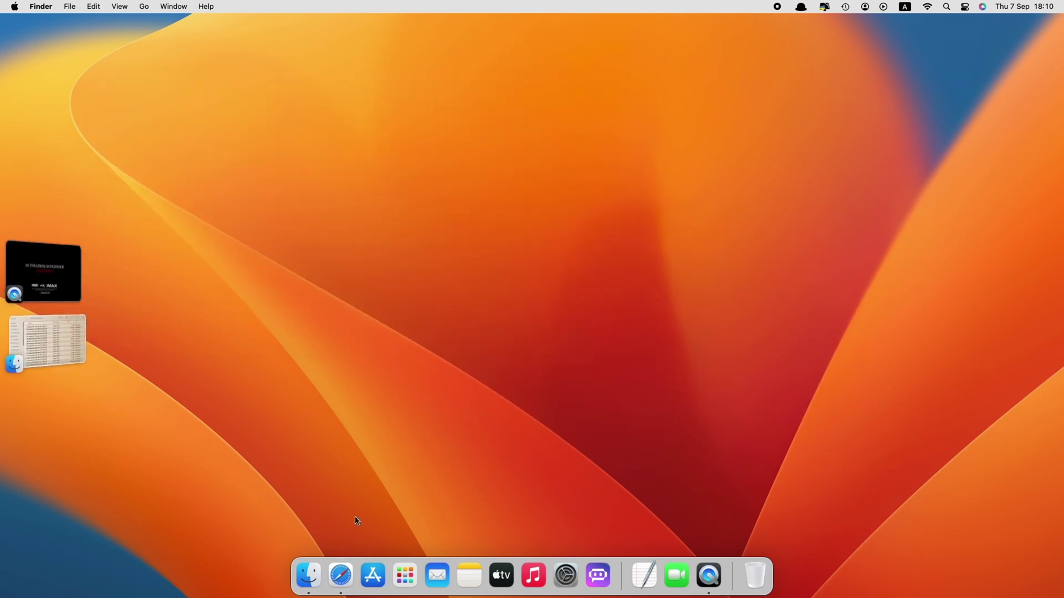
Launch Discord from the second page of Launchpad.
click(414, 578)
scroll(596, 415, right, 3)
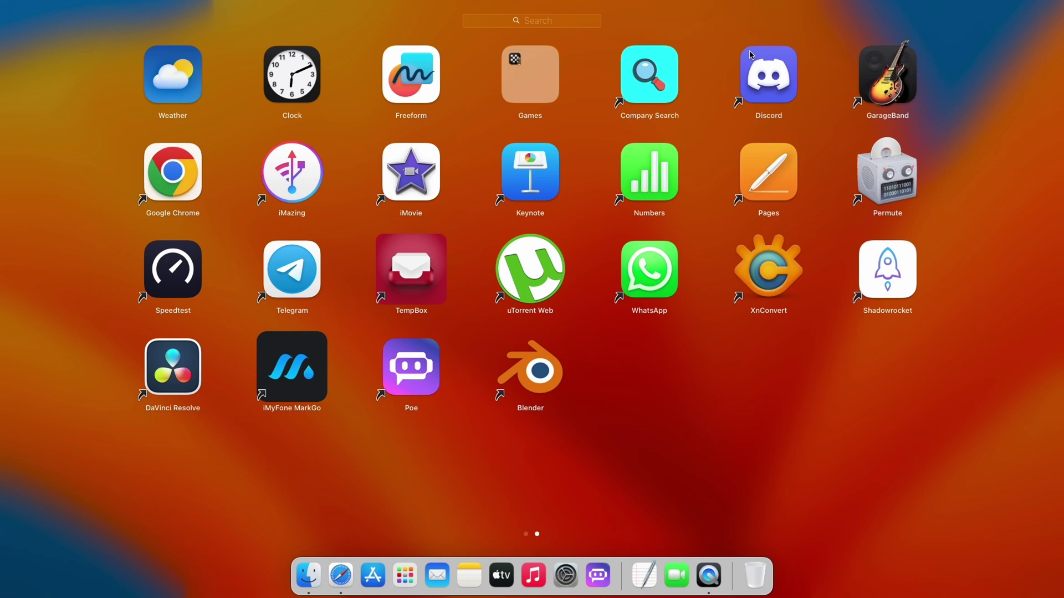
click(760, 67)
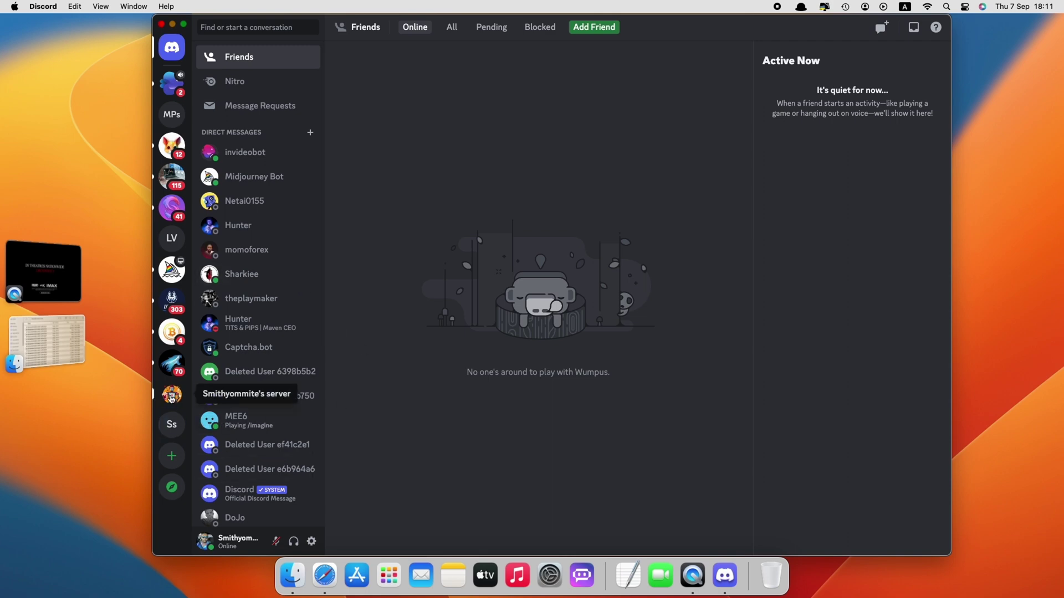
Start a Midjourney /describe command in the server's general channel.
click(168, 426)
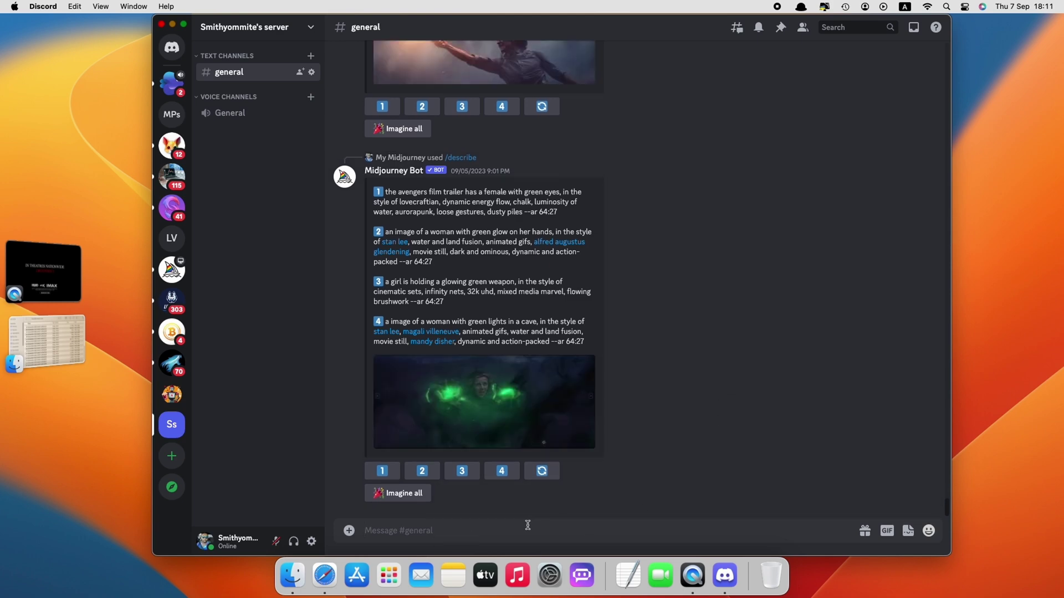
text(/des)
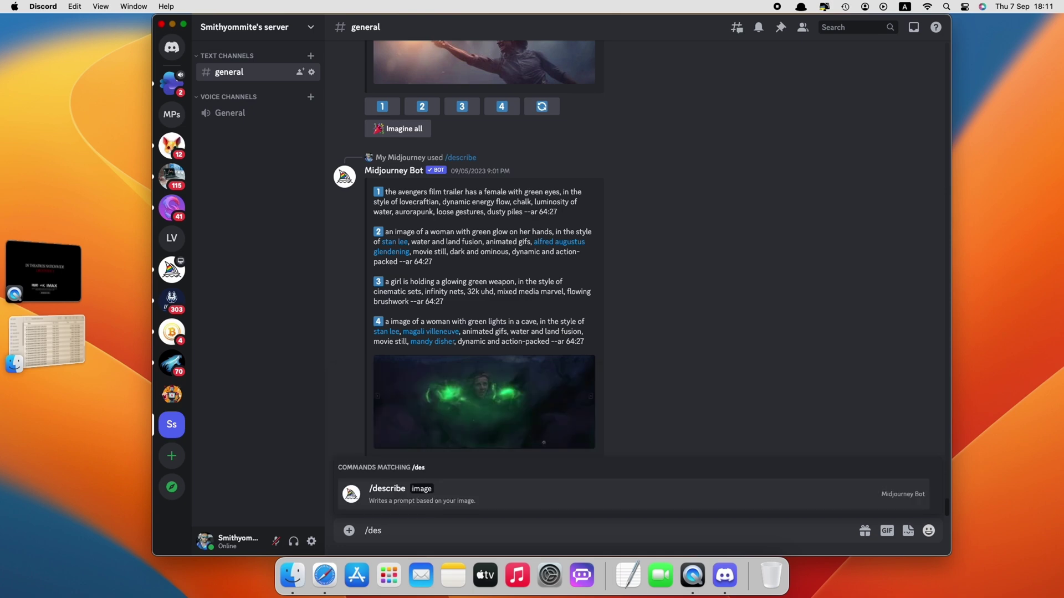
key(Return)
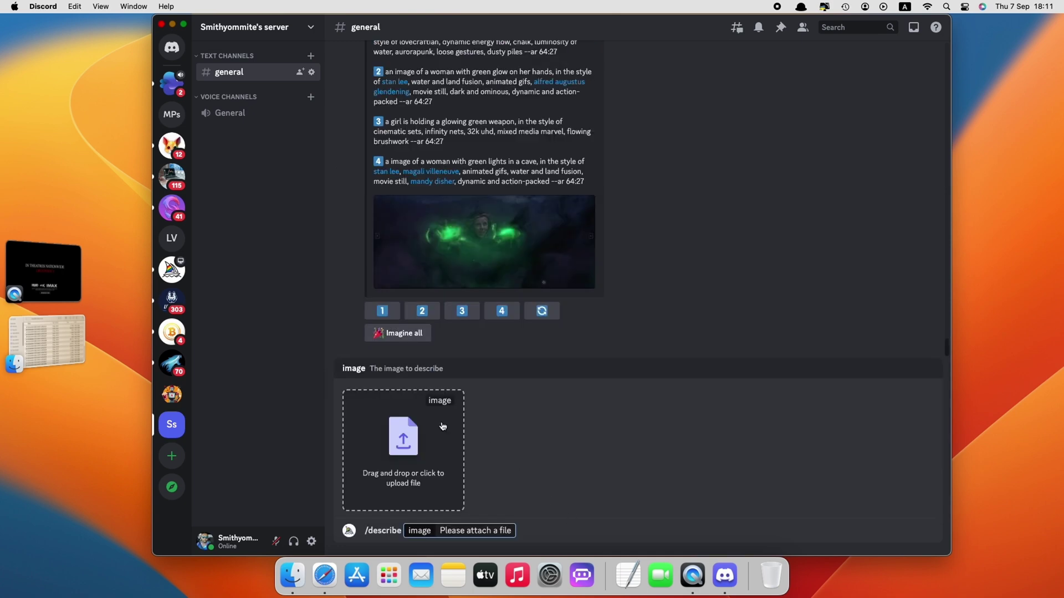
Send the first Godzilla minus one screenshot to /describe and copy the four descriptions.
click(413, 439)
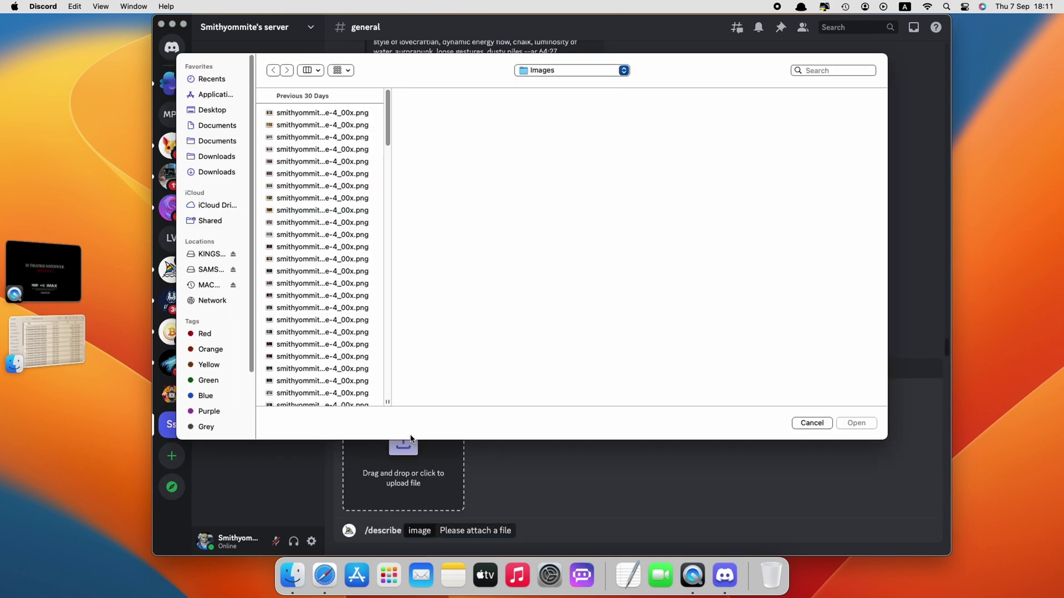
click(215, 157)
click(310, 113)
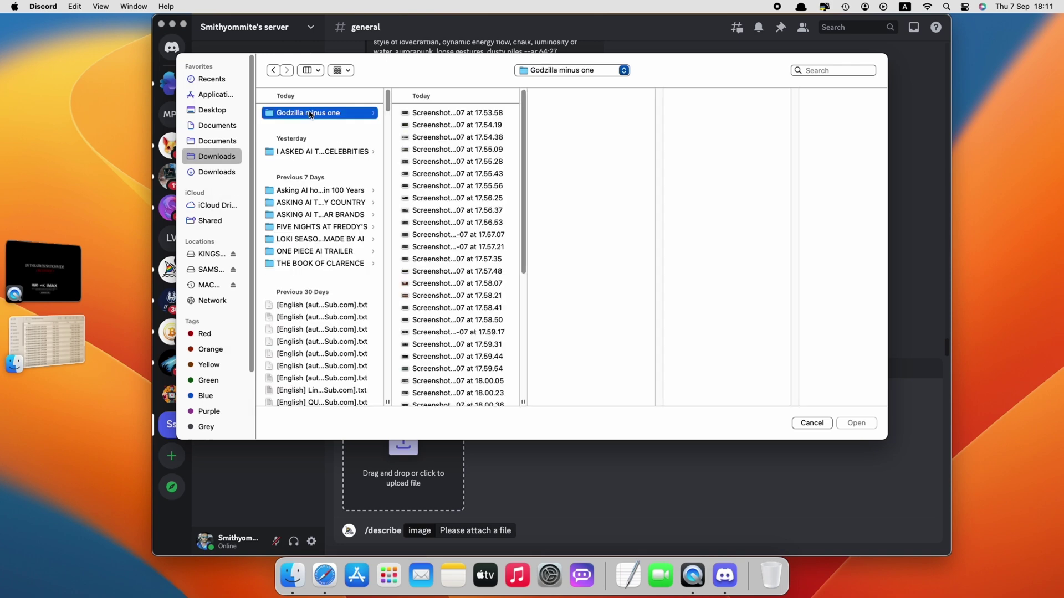
click(417, 113)
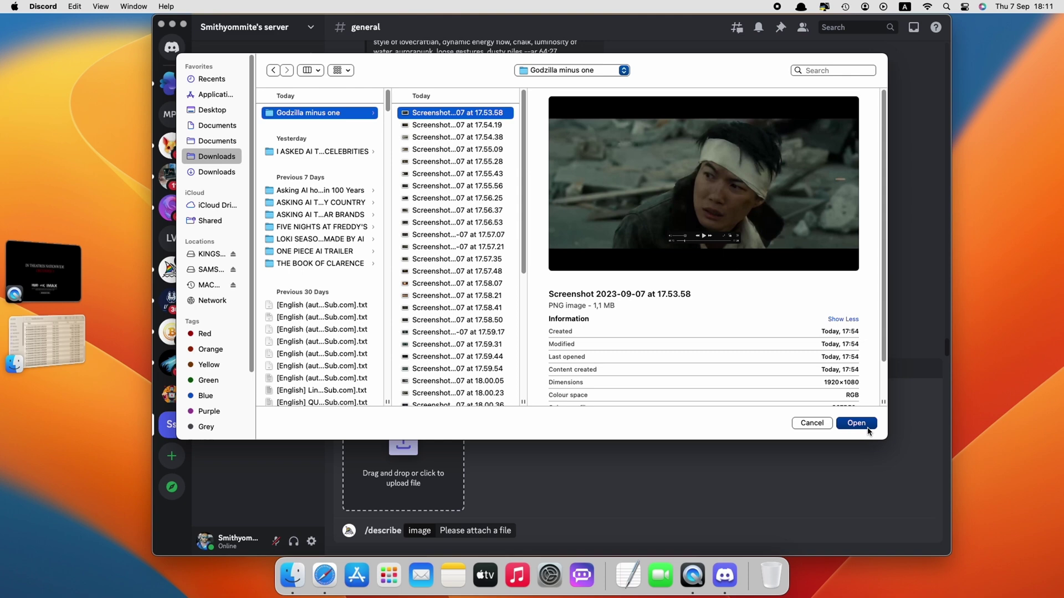
click(866, 427)
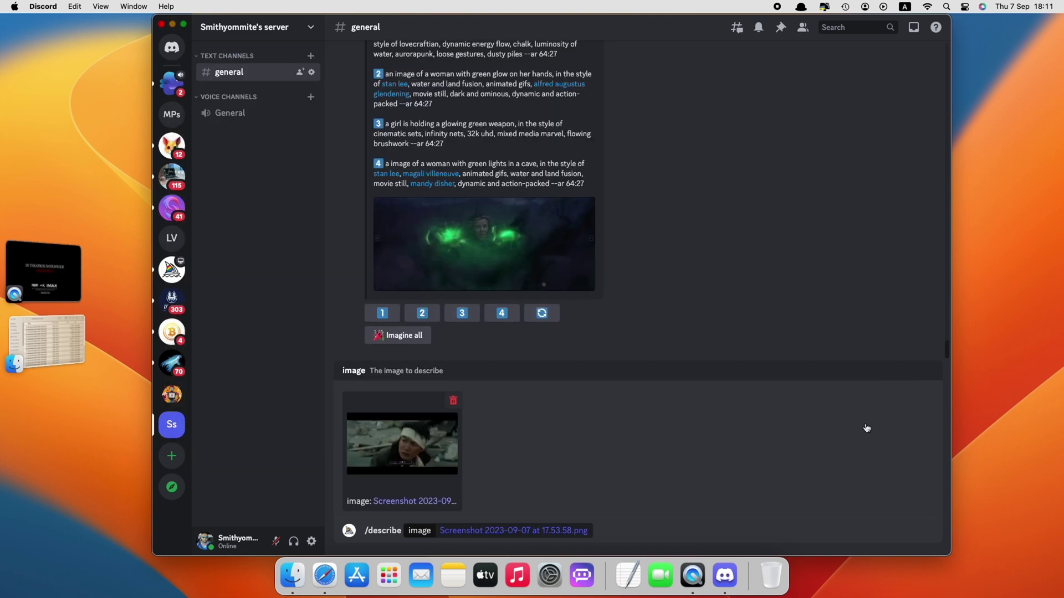
key(Return)
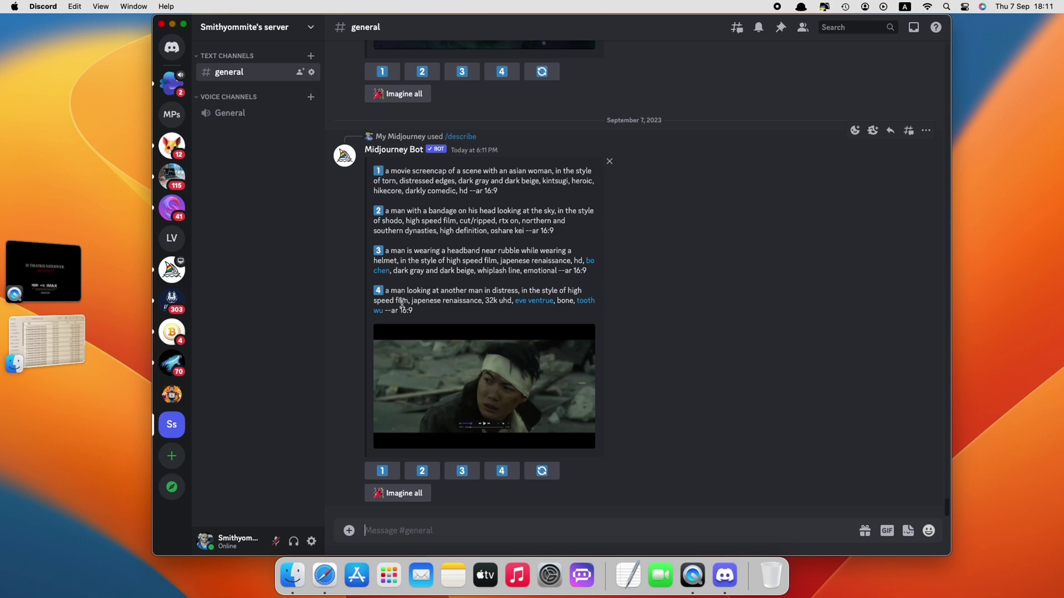
drag(422, 313, 377, 176)
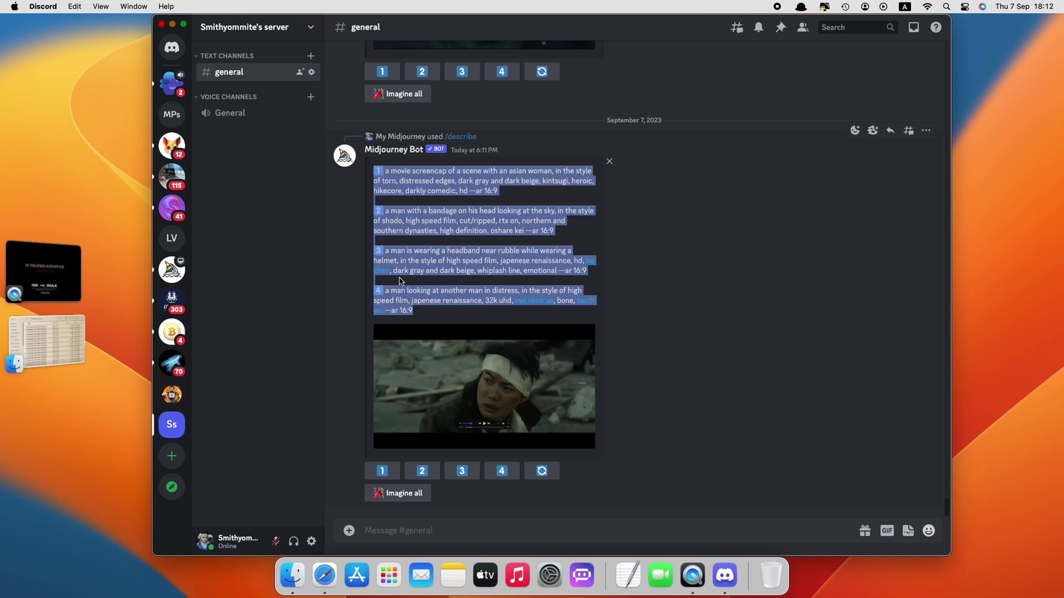
key(super+c)
Start an /imagine prompt in the football-images server with the copied descriptions.
click(172, 395)
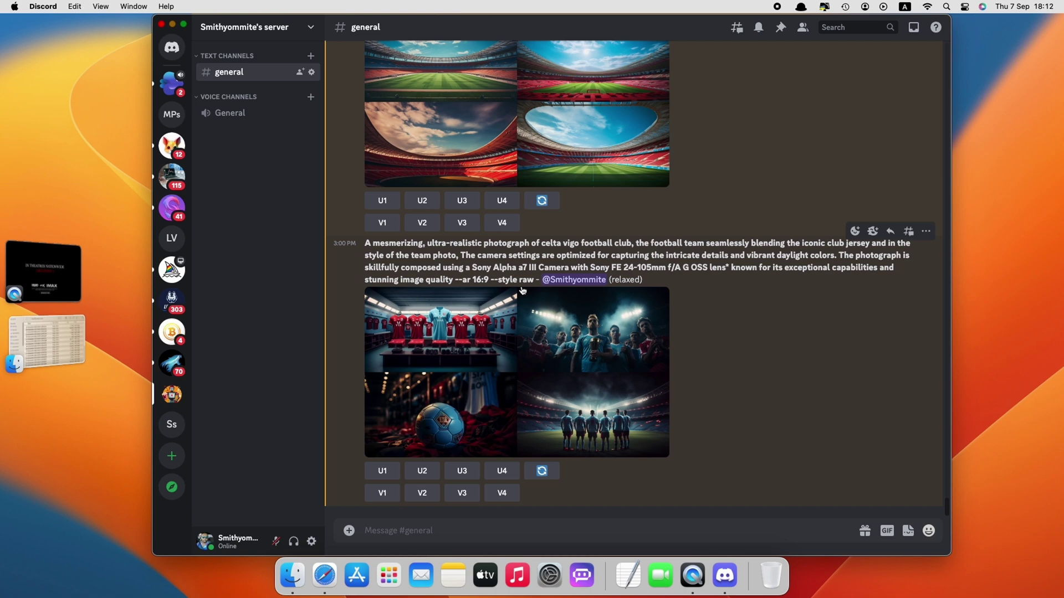
text(/ima)
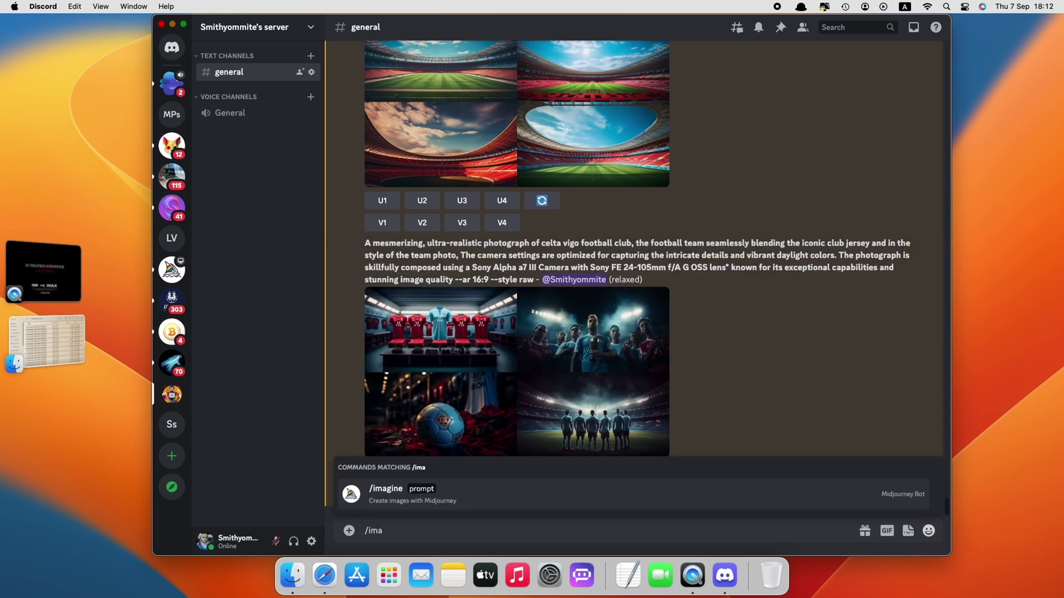
key(Return)
key(super+v)
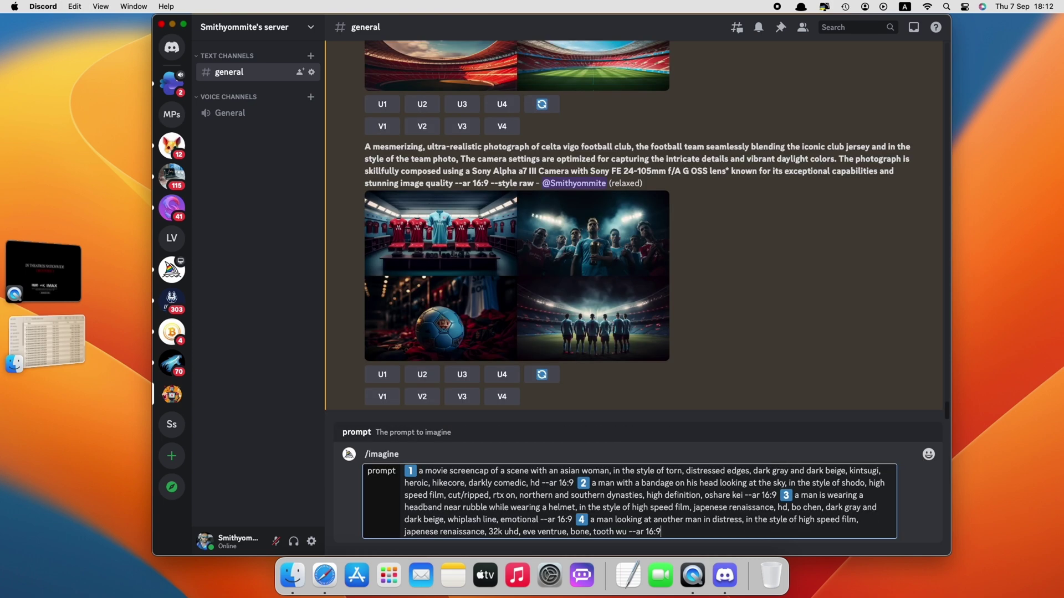
Replace each '--ar 16:9' and number with '::' separators and delete the leading 1.
key(BackSpace)
key(BackSpace)
key(BackSpace)
key(BackSpace)
key(BackSpace)
key(BackSpace)
key(BackSpace)
key(BackSpace)
key(BackSpace)
key(BackSpace)
key(BackSpace)
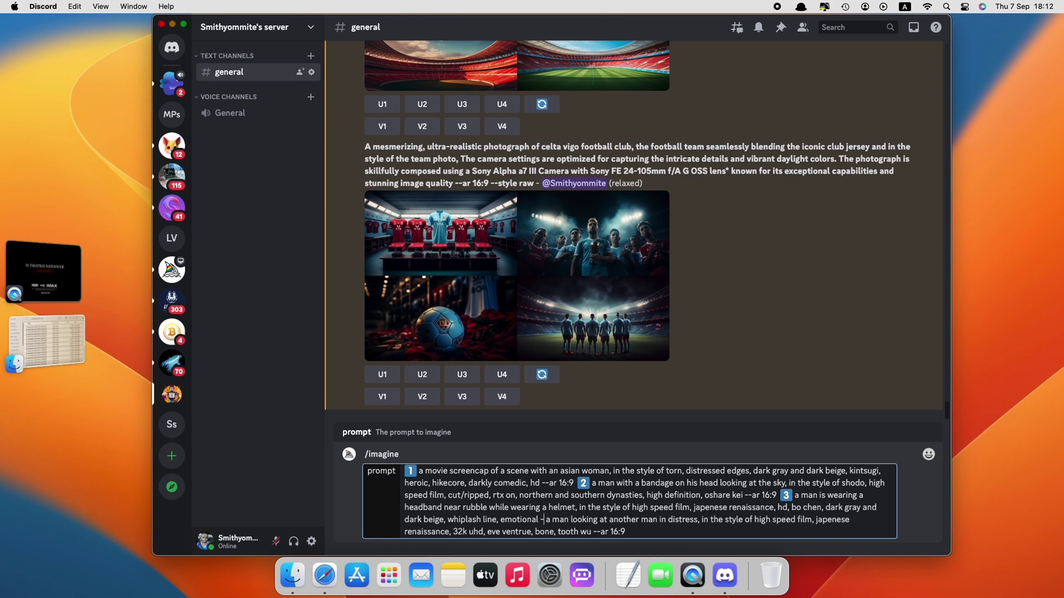
key(BackSpace)
text(::)
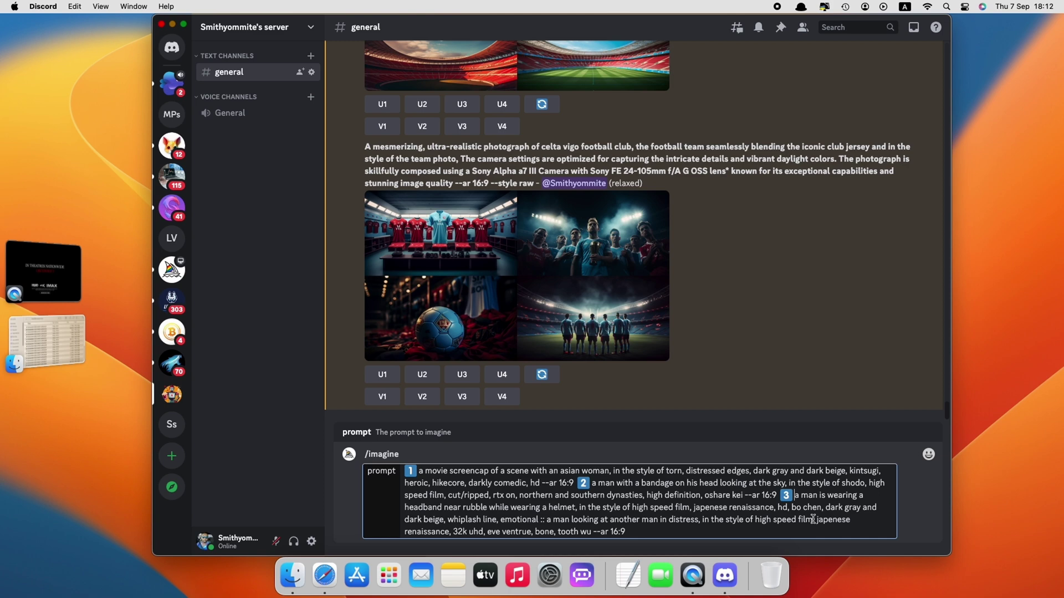
key(BackSpace)
key(BackSpace)
key(BackSpace)
key(BackSpace)
key(BackSpace)
key(BackSpace)
key(BackSpace)
key(BackSpace)
key(BackSpace)
key(BackSpace)
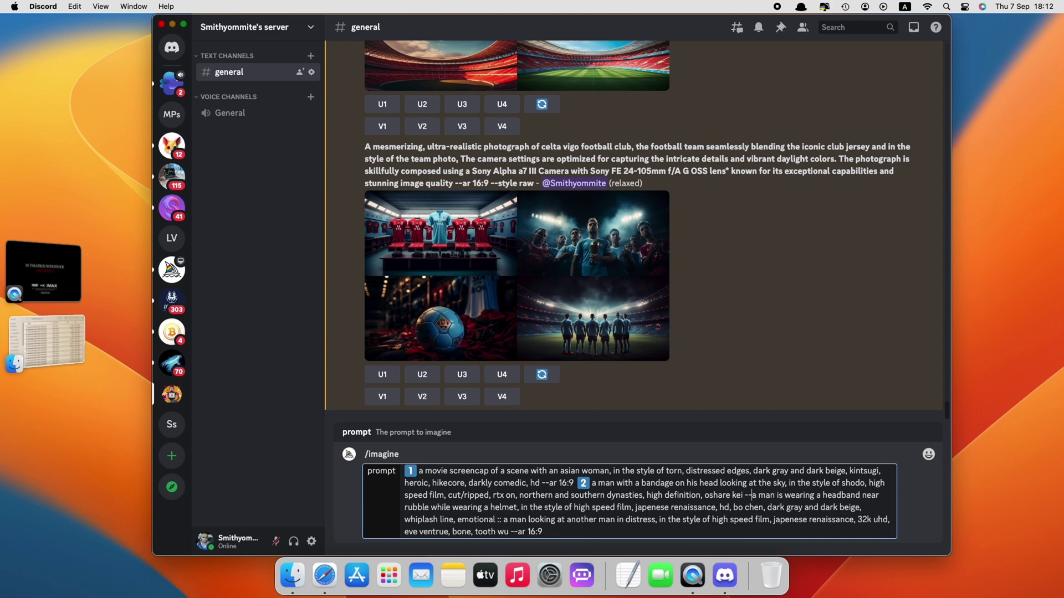
key(BackSpace)
key(BackSpace)
text(::)
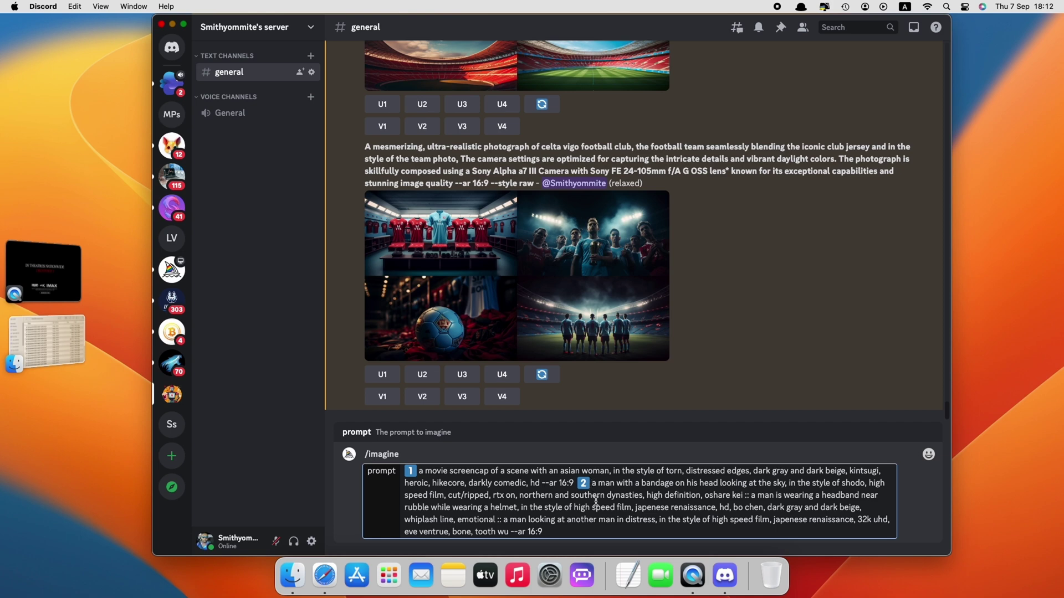
key(BackSpace)
key(BackSpace)
key(BackSpace)
key(BackSpace)
key(BackSpace)
key(BackSpace)
key(BackSpace)
key(BackSpace)
key(BackSpace)
key(BackSpace)
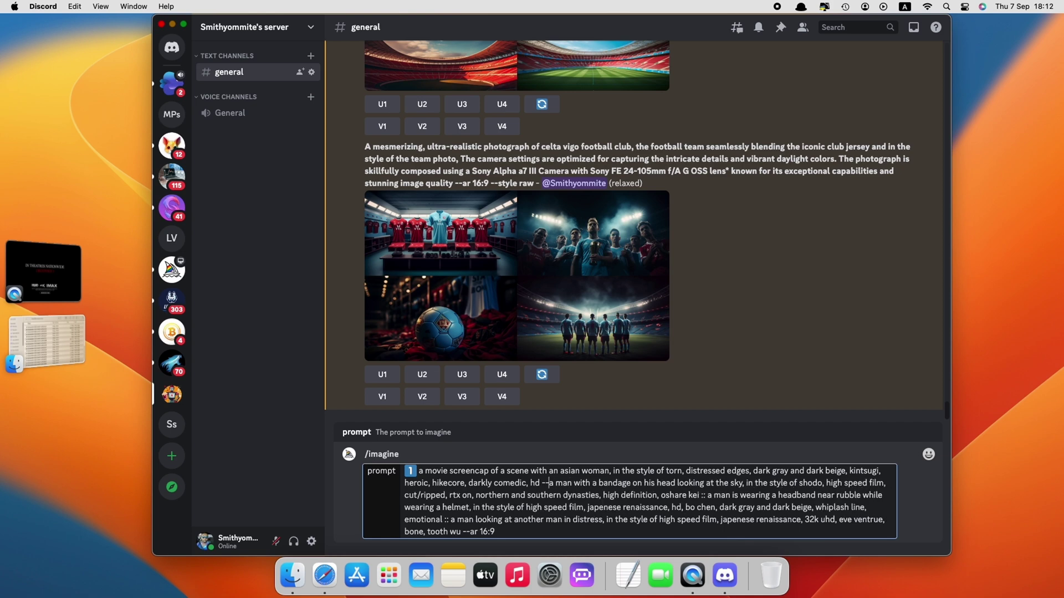
key(BackSpace)
key(BackSpace)
text(::)
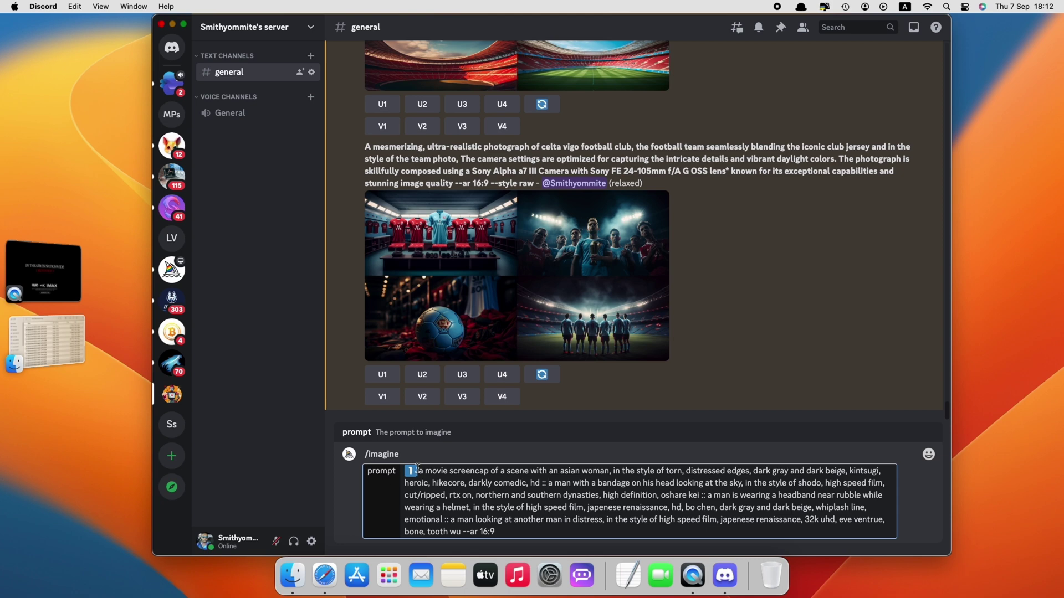
key(BackSpace)
Append --style raw to the prompt and submit it.
click(539, 530)
key(super+v)
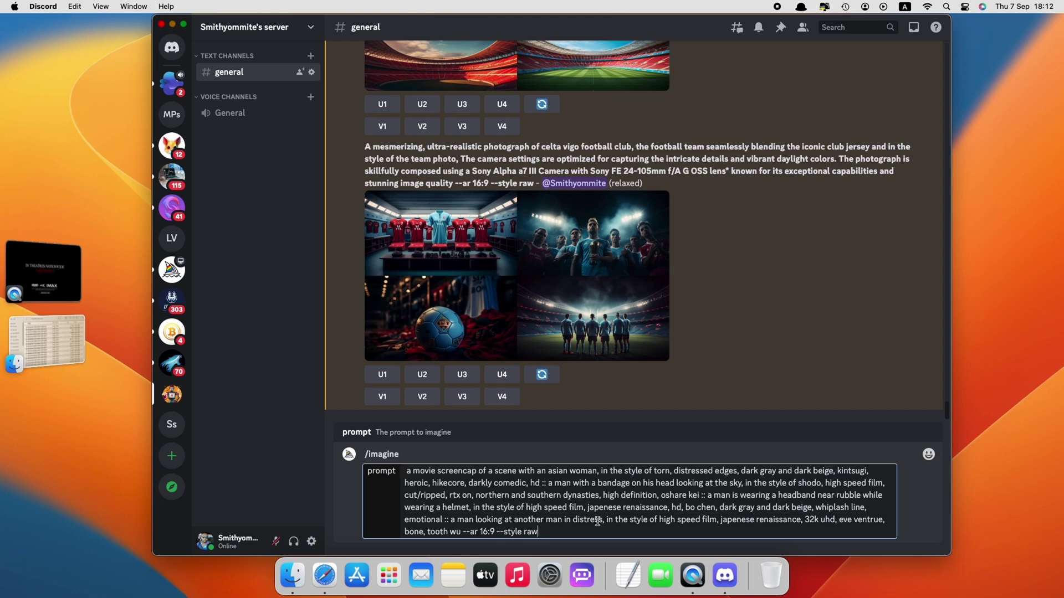
key(Return)
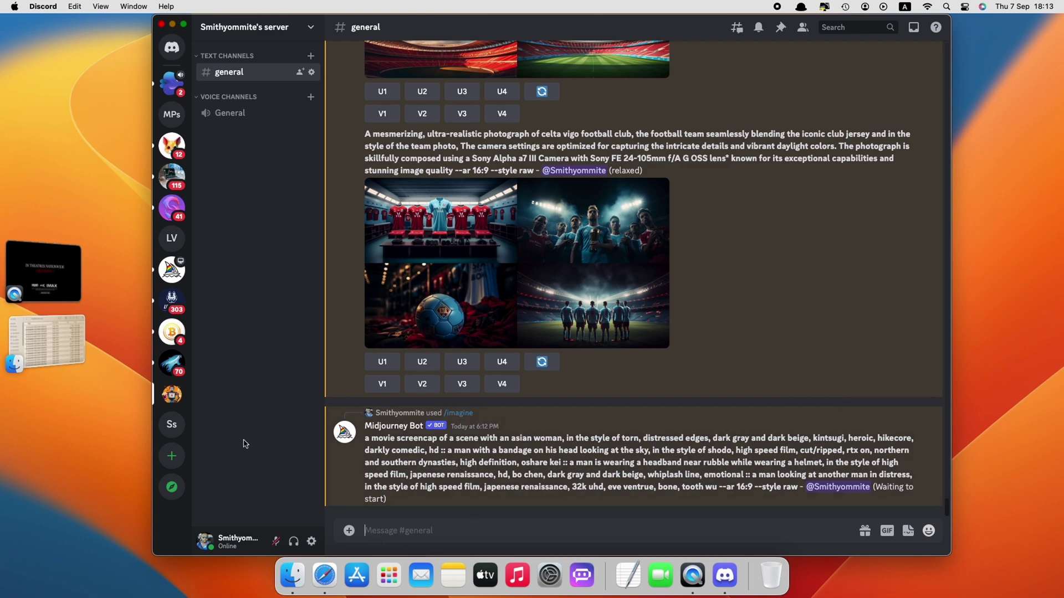
Start a new /describe command back in the describe-results server.
click(172, 424)
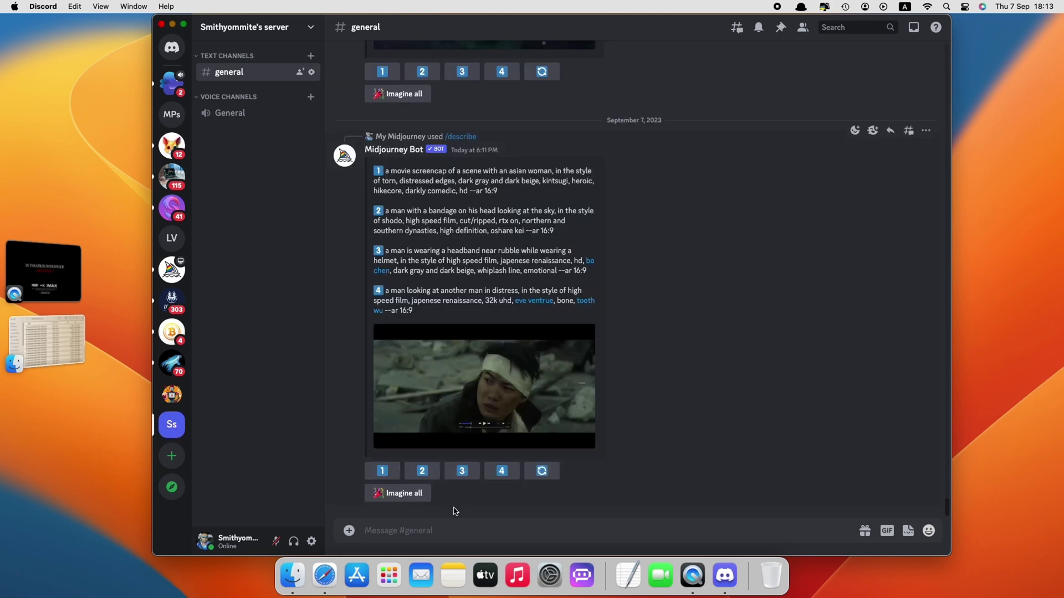
click(442, 526)
text(/des)
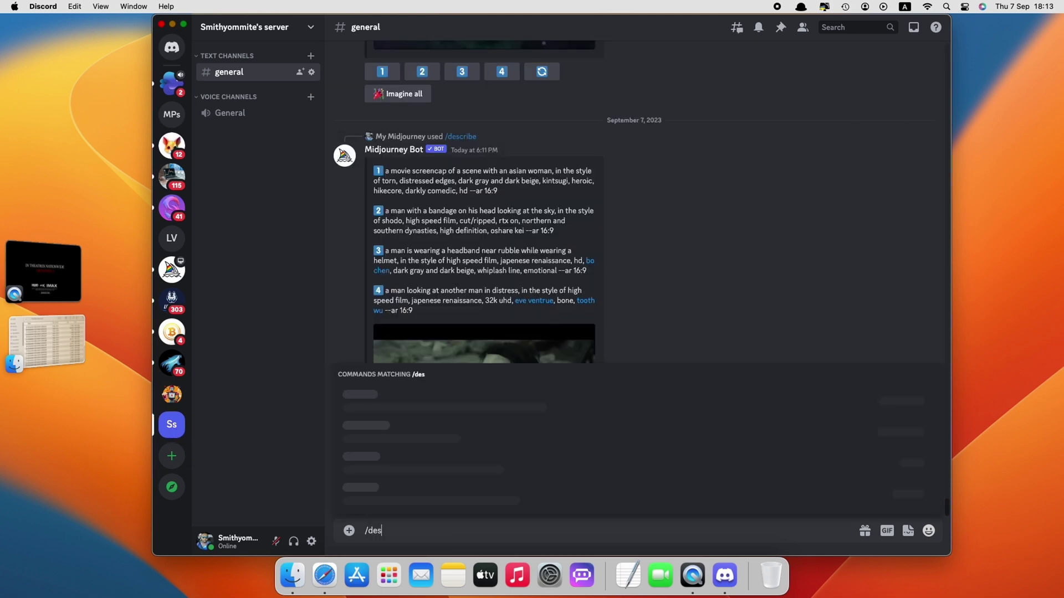
key(Return)
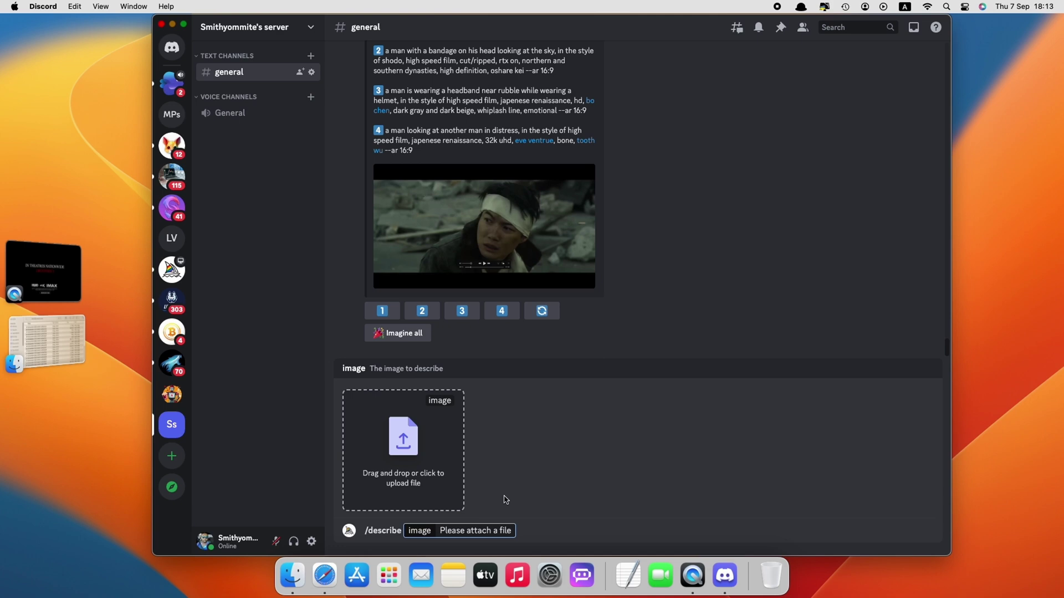
click(411, 452)
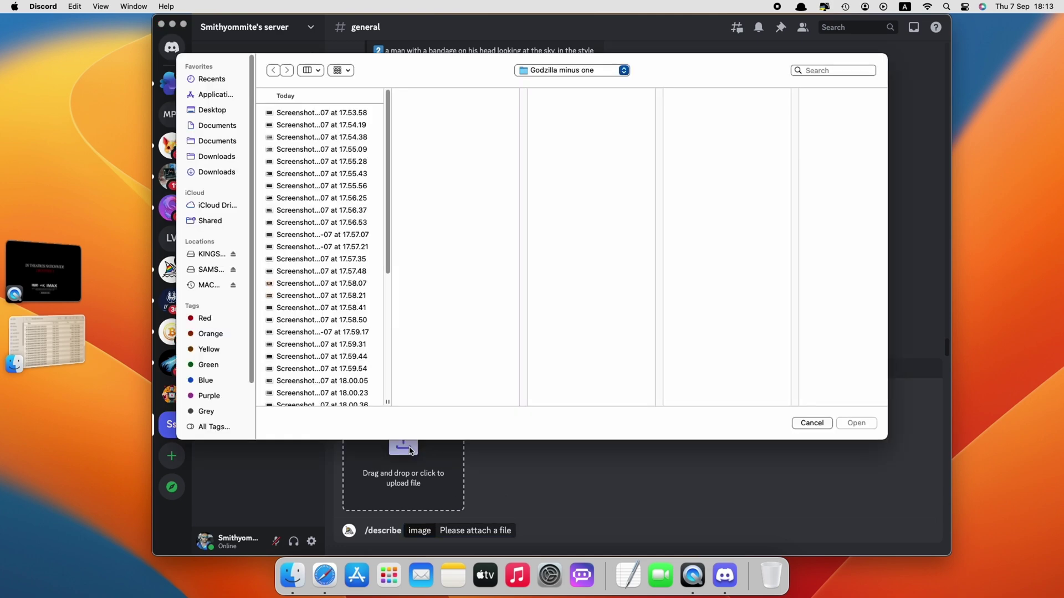
Trash the used first screenshot and submit screenshot 17.54.19 for description.
click(341, 113)
right_click(341, 113)
click(358, 132)
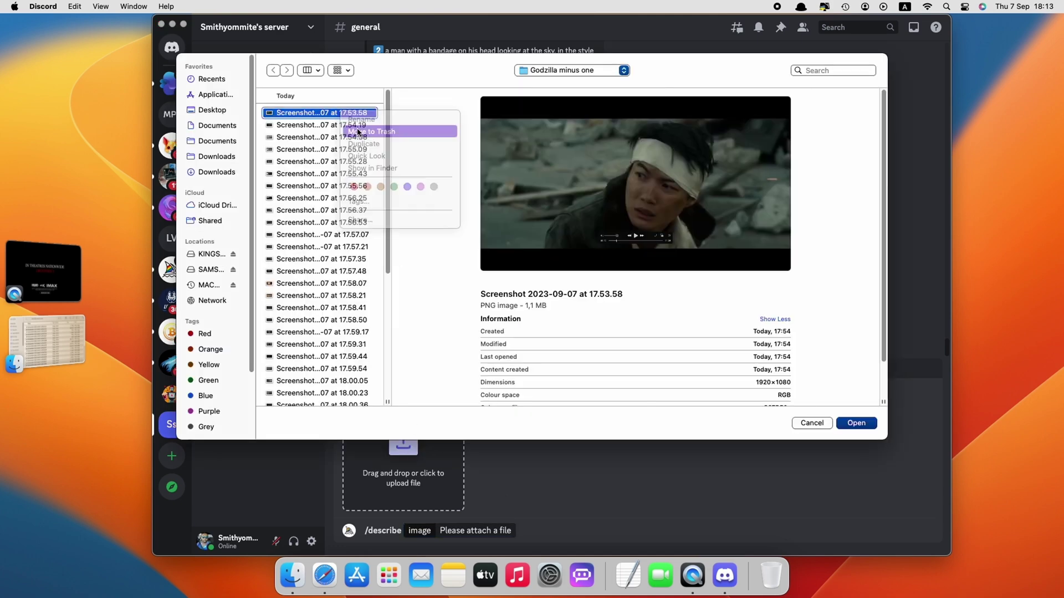
double_click(324, 113)
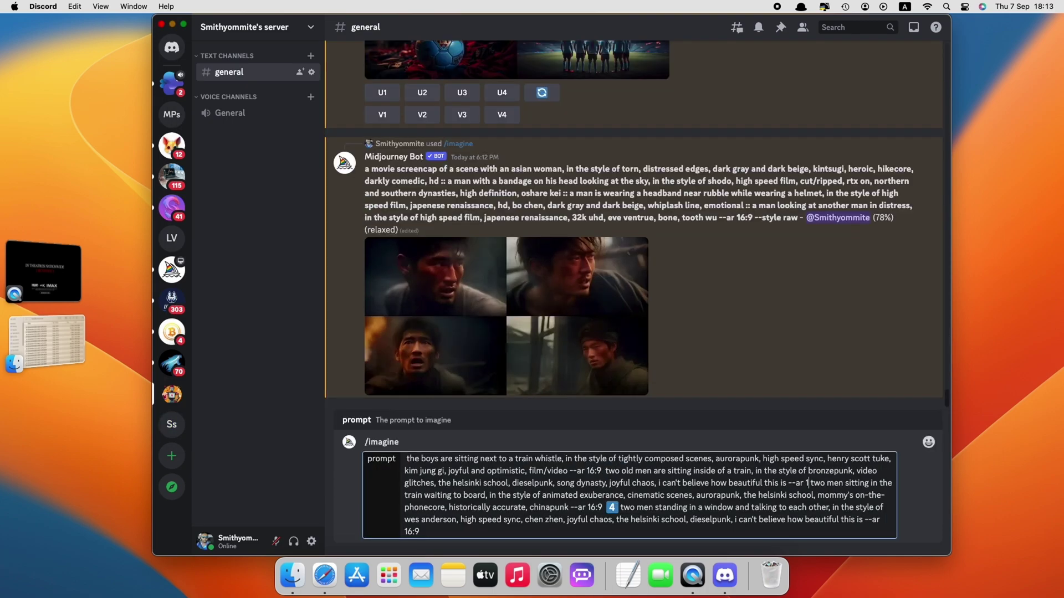
key(Return)
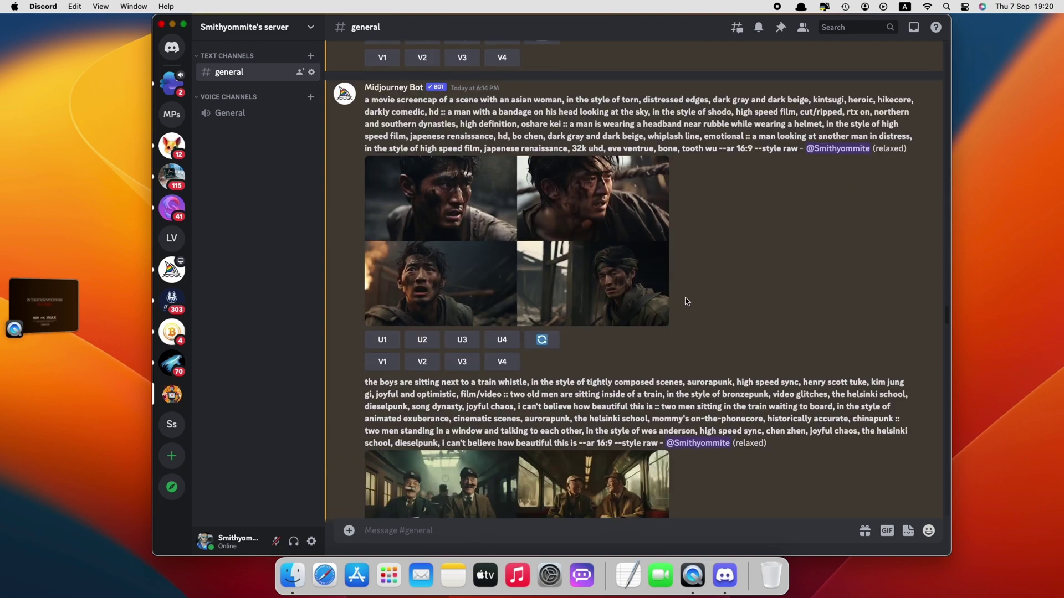
Enlarge the grid of four soot-covered, injured men to inspect it, then close the viewer.
click(565, 258)
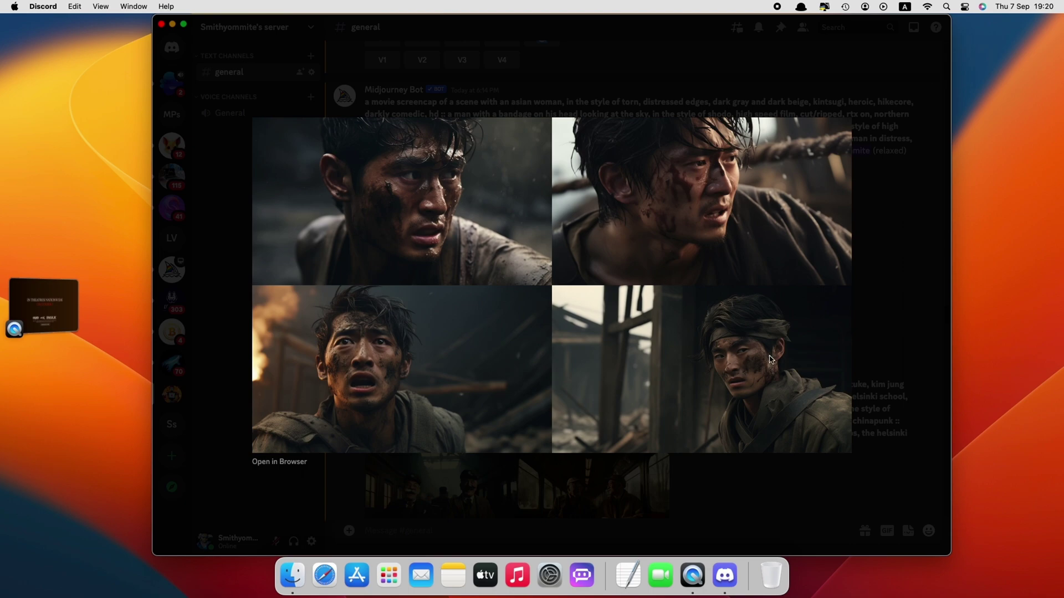
click(886, 291)
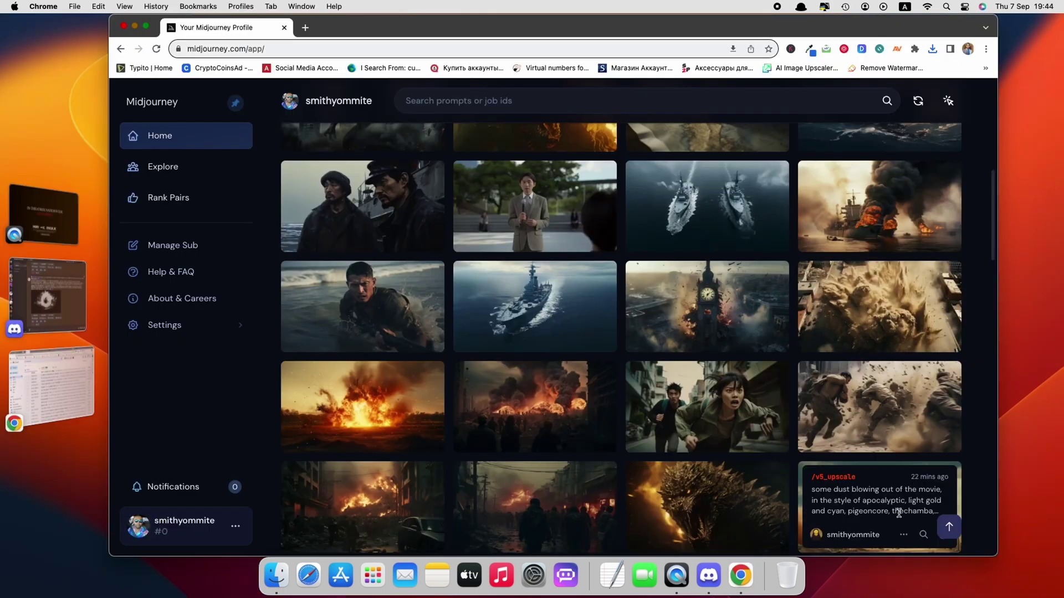
Save two generated war images from the Midjourney gallery using Save image.
click(904, 535)
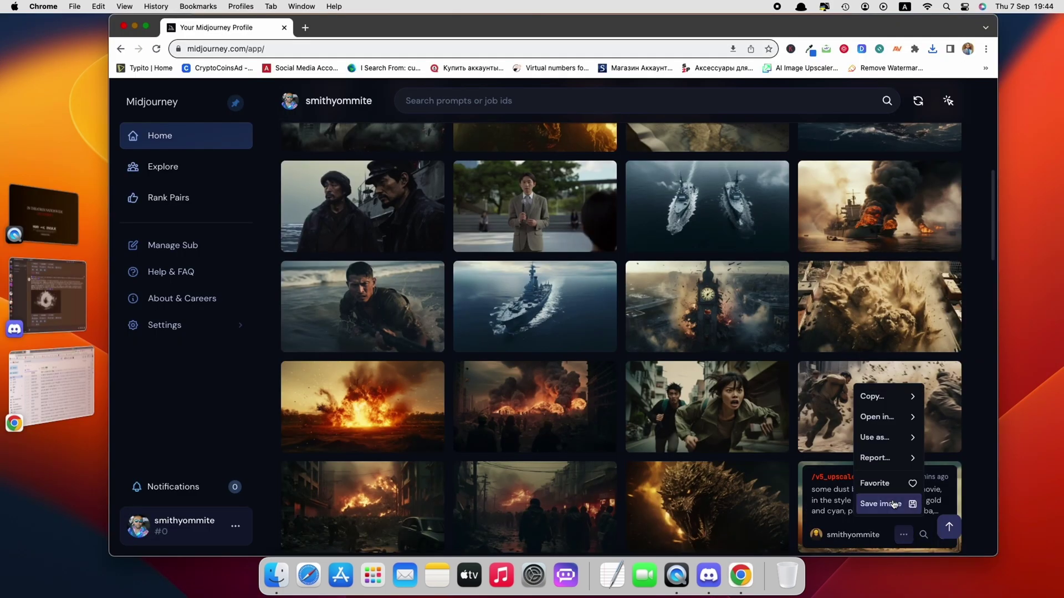
click(887, 505)
click(731, 535)
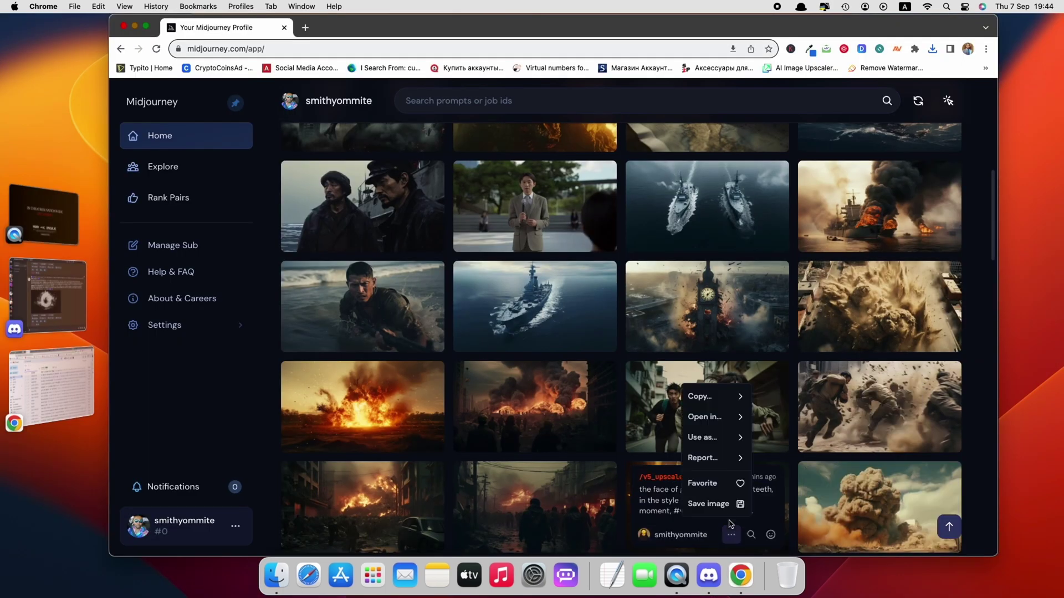
click(732, 510)
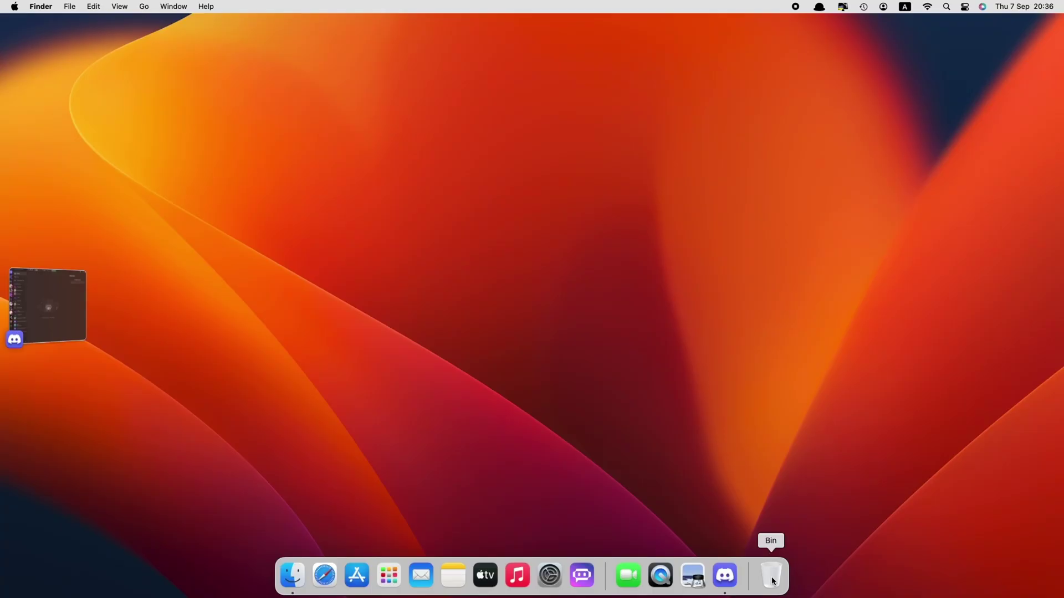
Switch to Discord's Pika server and open the 'bob' thread from generate-5's threads list.
click(727, 578)
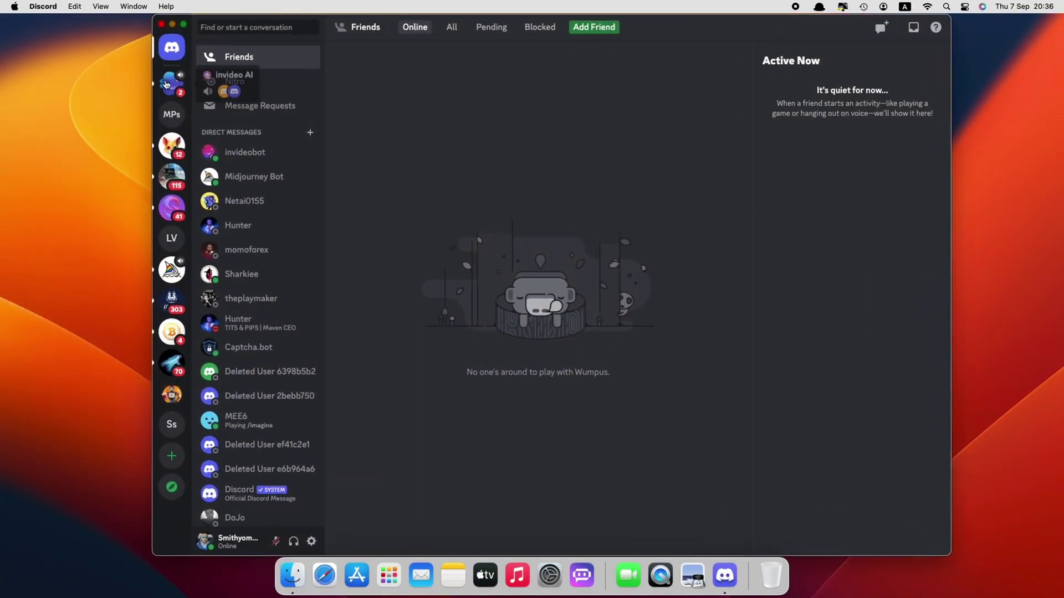
click(171, 149)
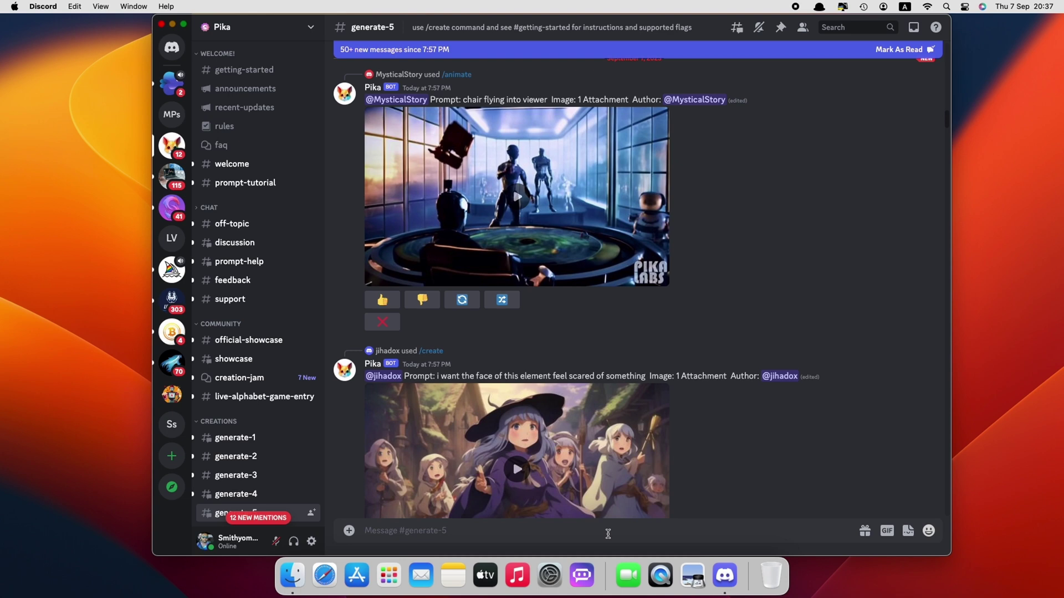
scroll(500, 366, down, 5)
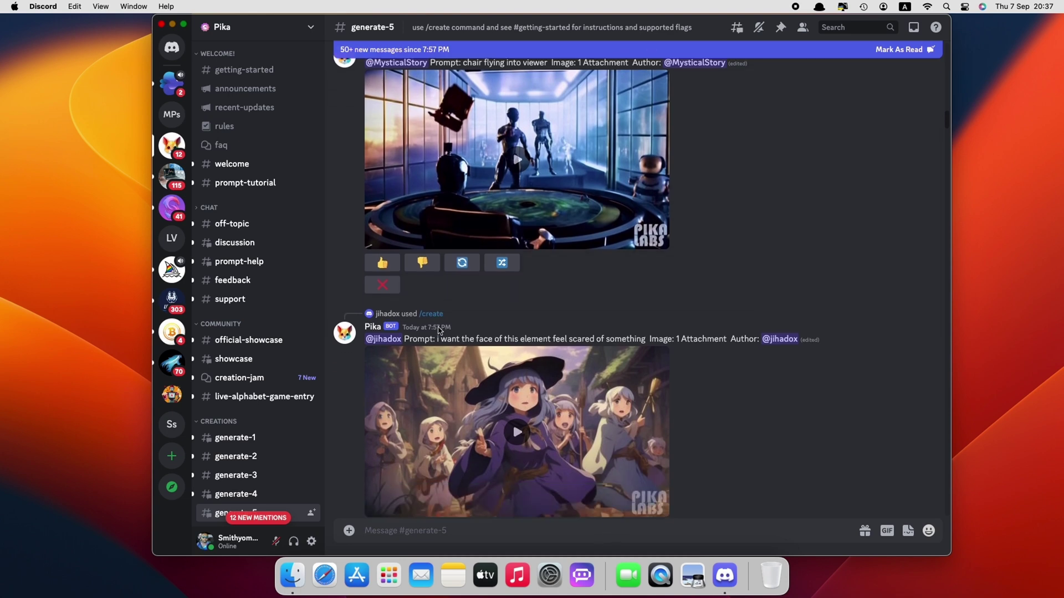
scroll(256, 305, down, 5)
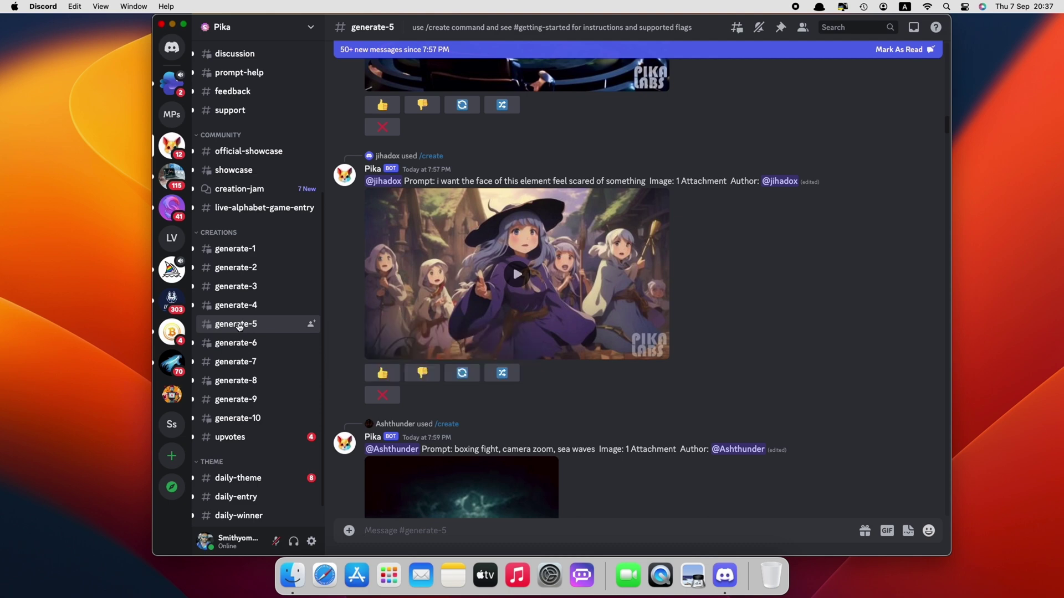
click(736, 27)
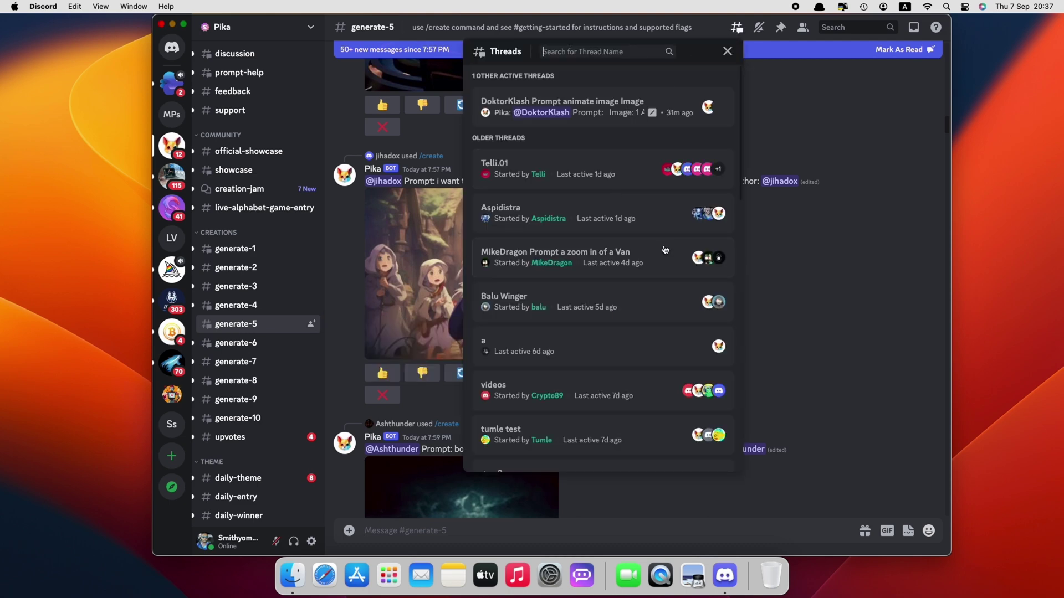
scroll(657, 263, down, 5)
scroll(658, 262, down, 20)
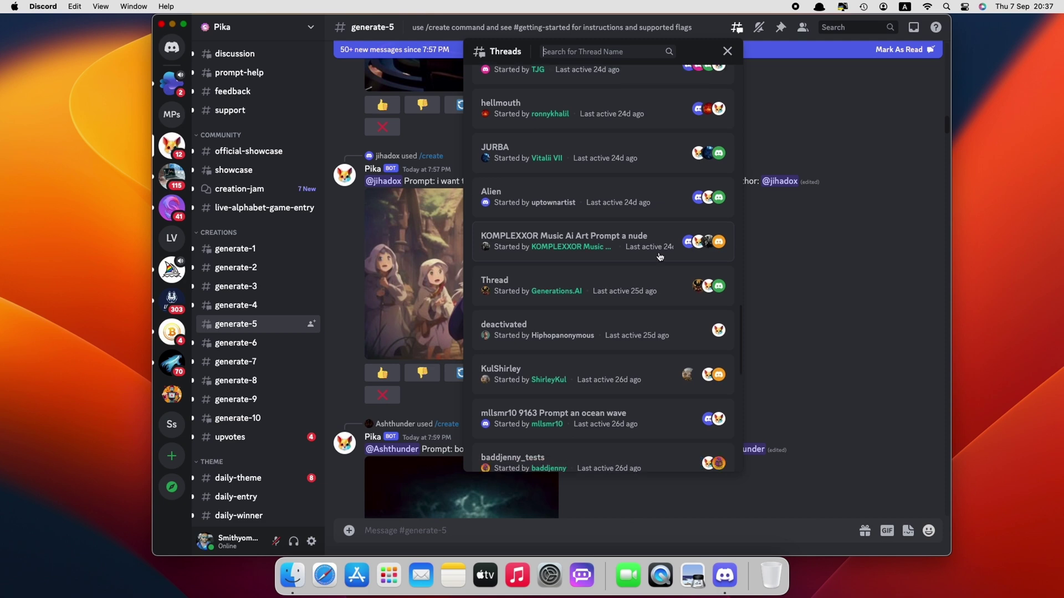
scroll(665, 299, down, 15)
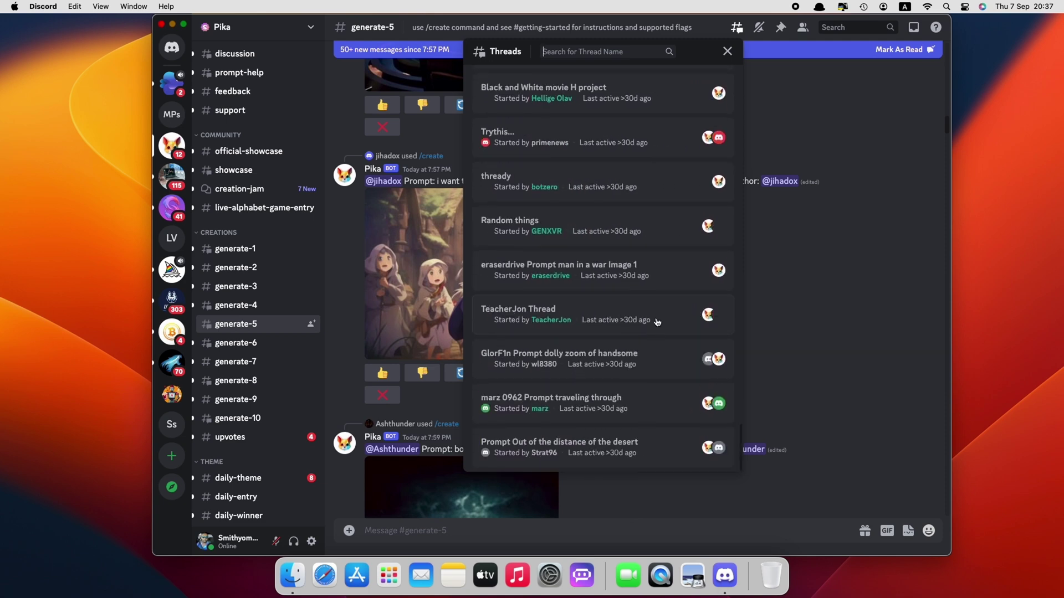
click(658, 322)
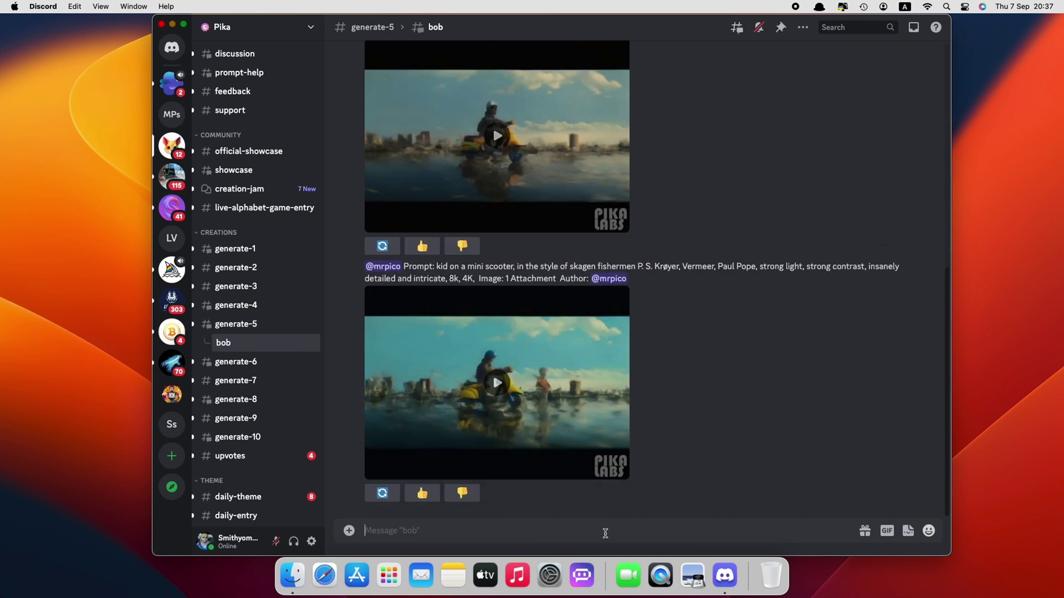
Send Pika's /create with prompt '-fps 24' and the burning train PNG from the images folder attached.
text(/)
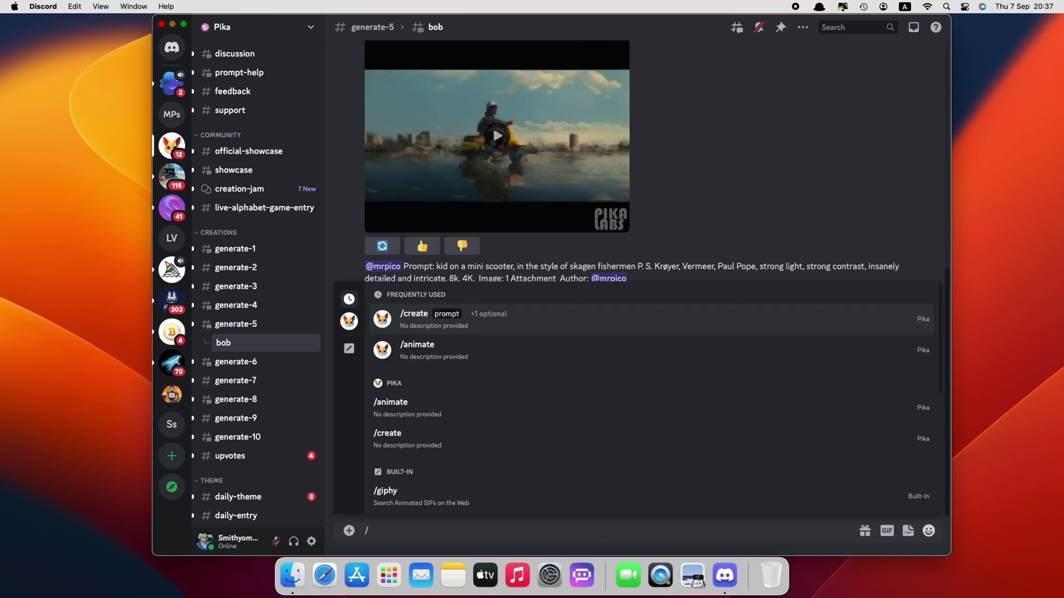
text(c)
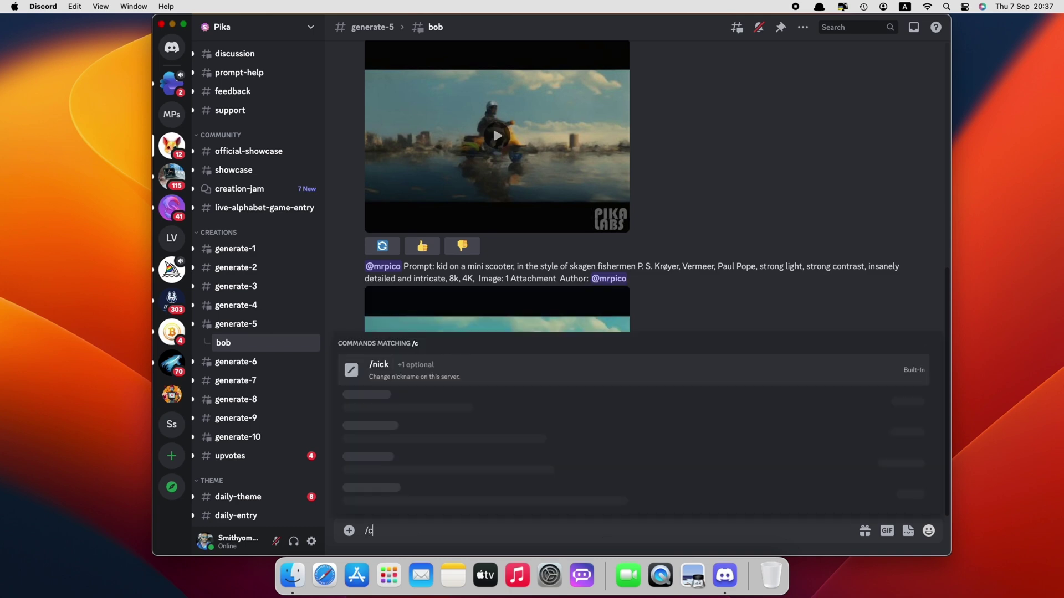
text(re)
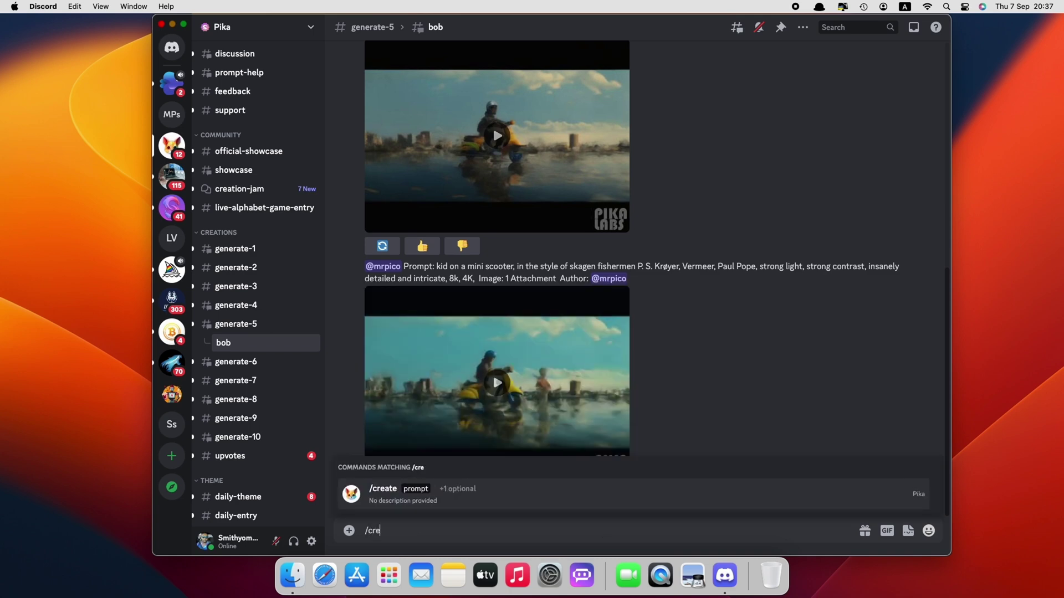
click(495, 489)
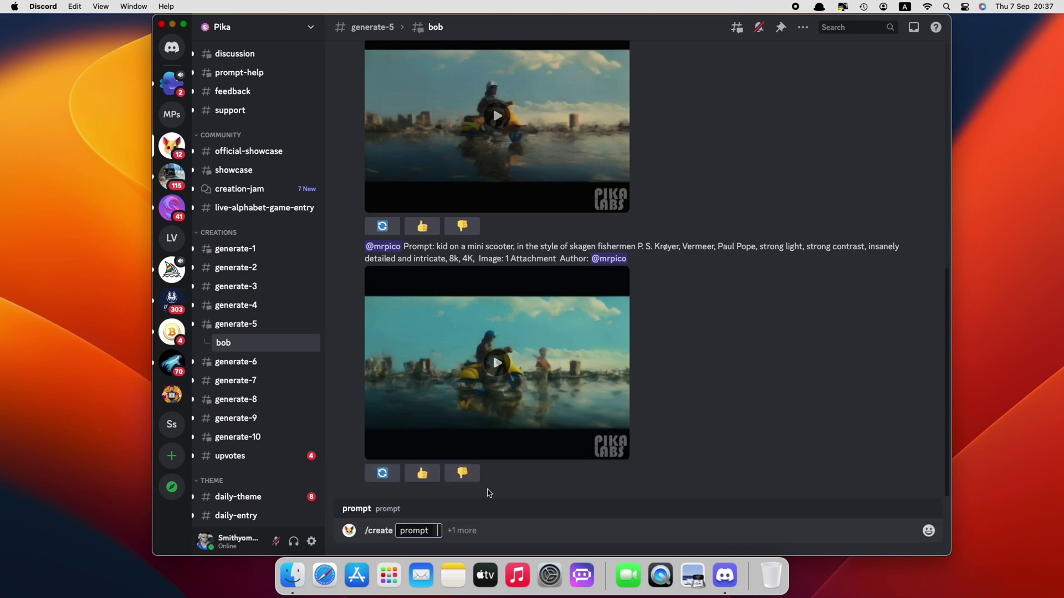
click(439, 531)
text(-fps 24)
click(505, 531)
click(392, 499)
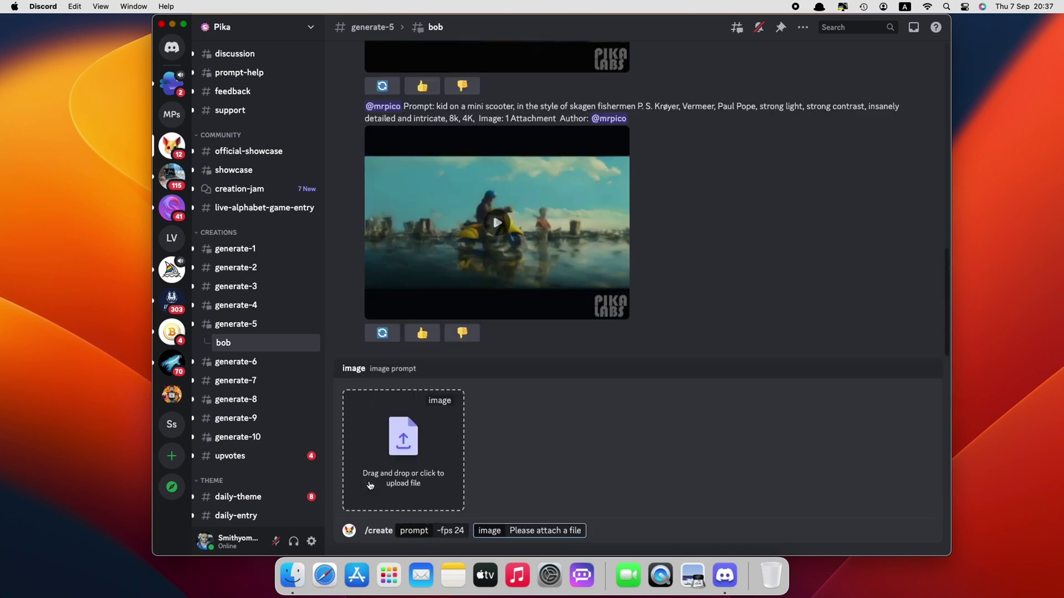
click(393, 434)
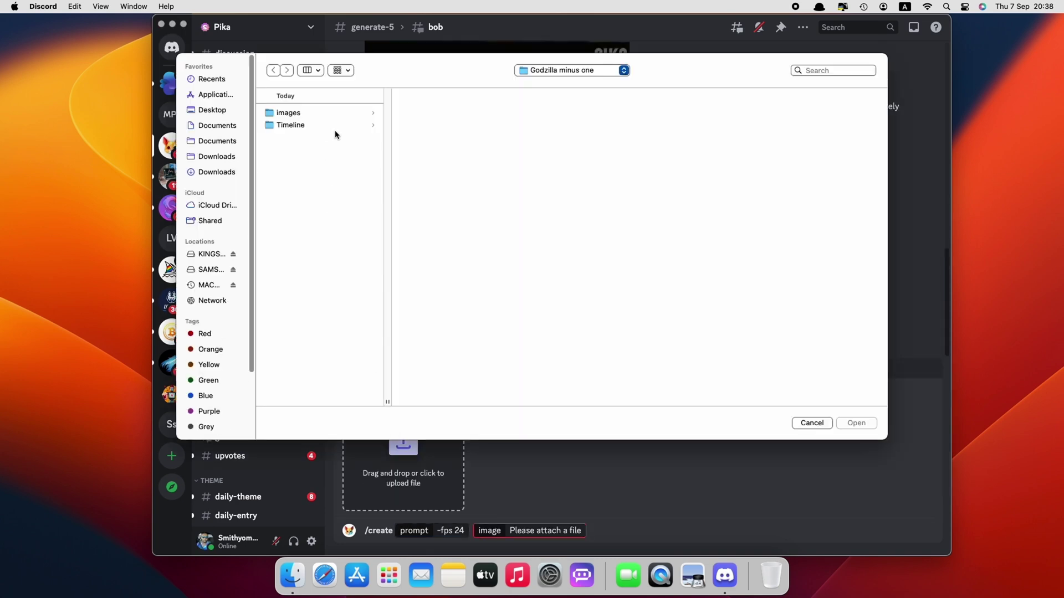
click(346, 114)
double_click(479, 114)
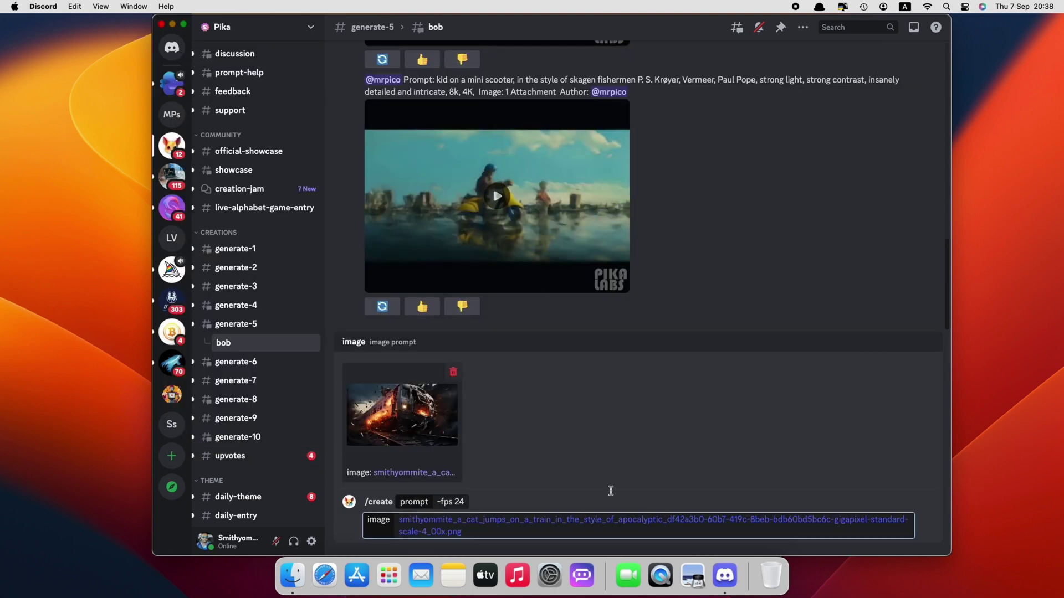
key(Return)
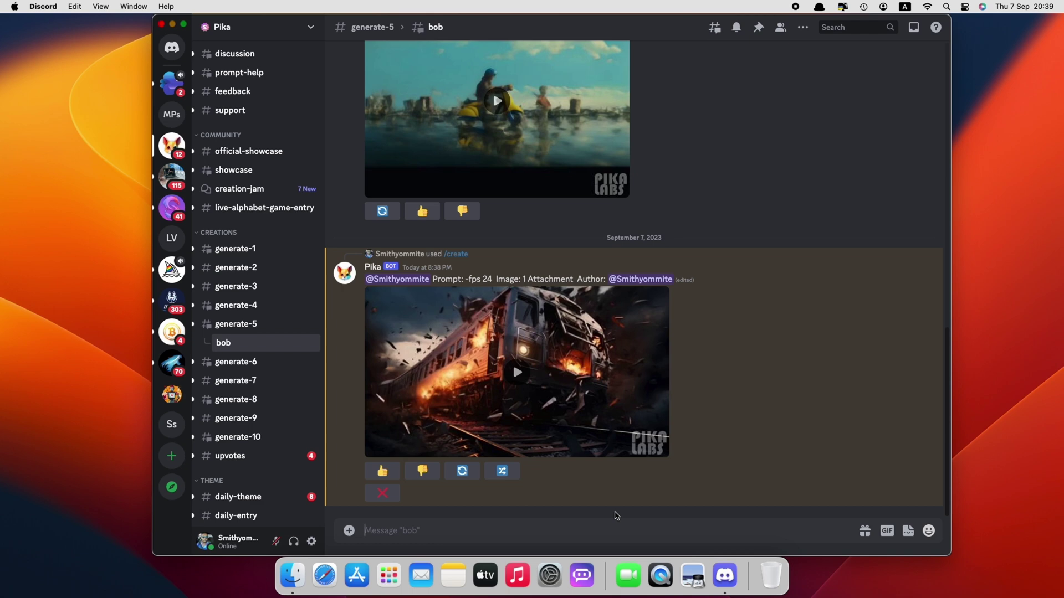
Play the generated burning train video in the bob thread.
click(517, 374)
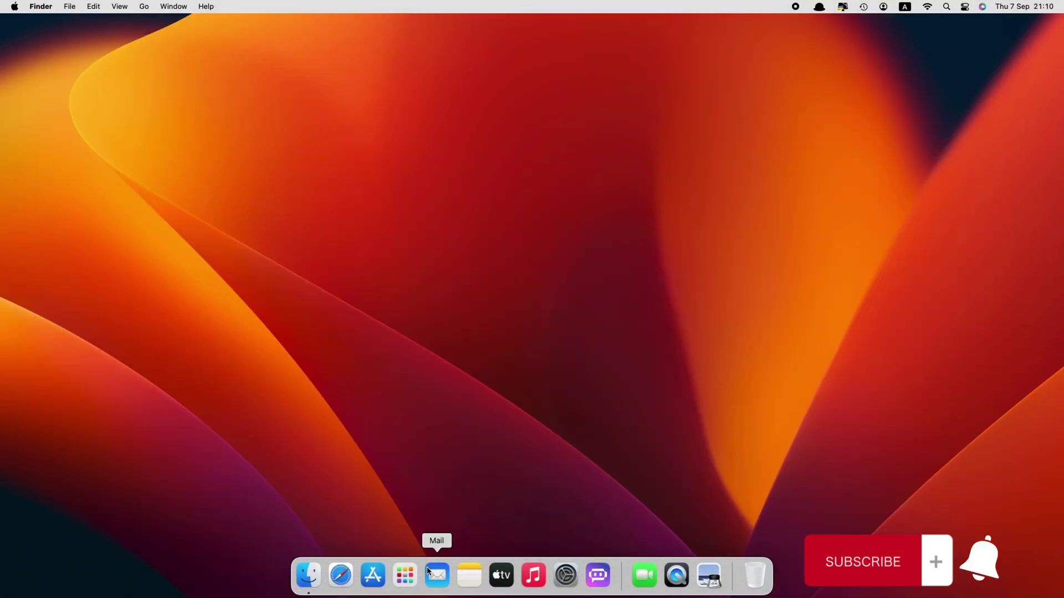
Open Launchpad and swipe to the app page showing iMyFone MarkGo.
click(405, 575)
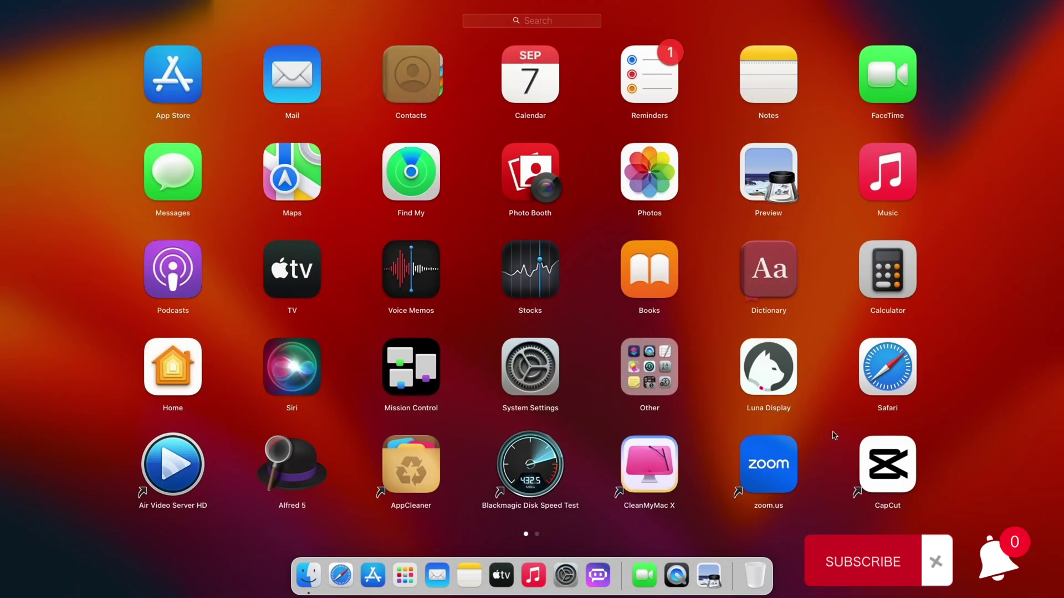
scroll(831, 435, right, 5)
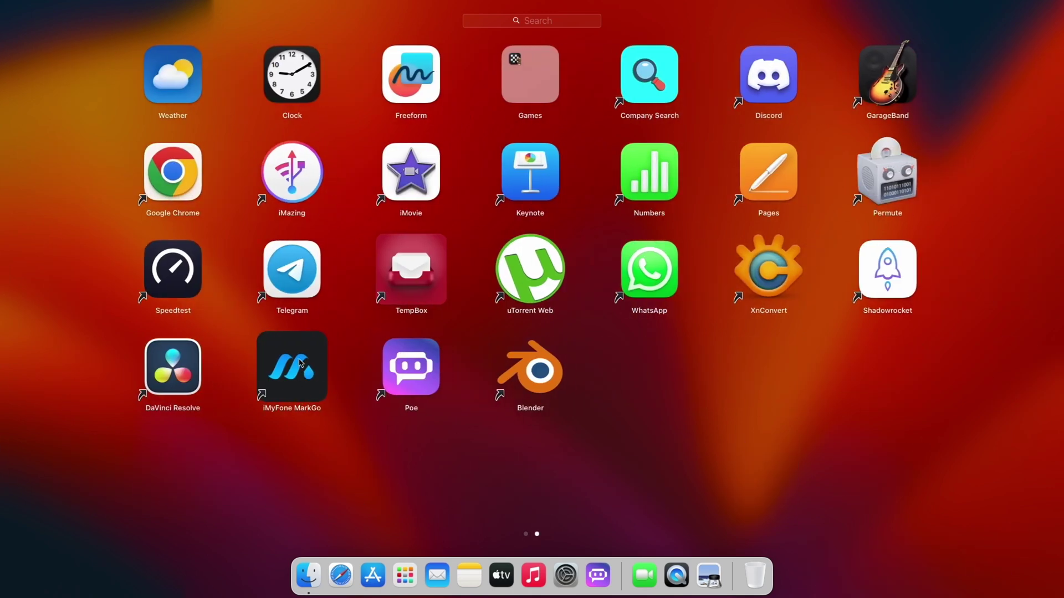
Launch MarkGo's Remove Video Watermark tool and load the burning city clip.
click(300, 363)
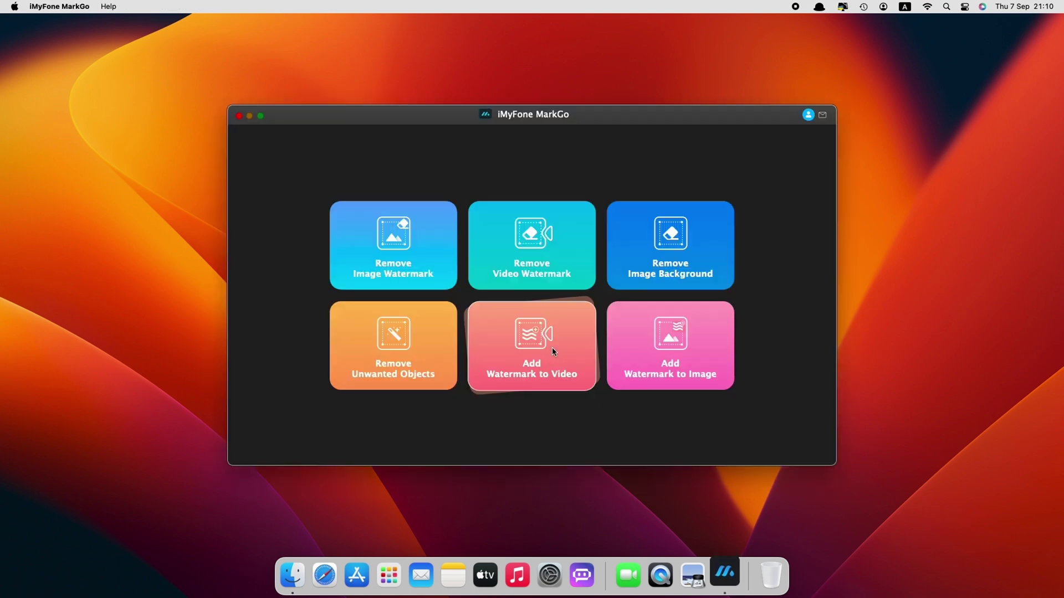
click(537, 260)
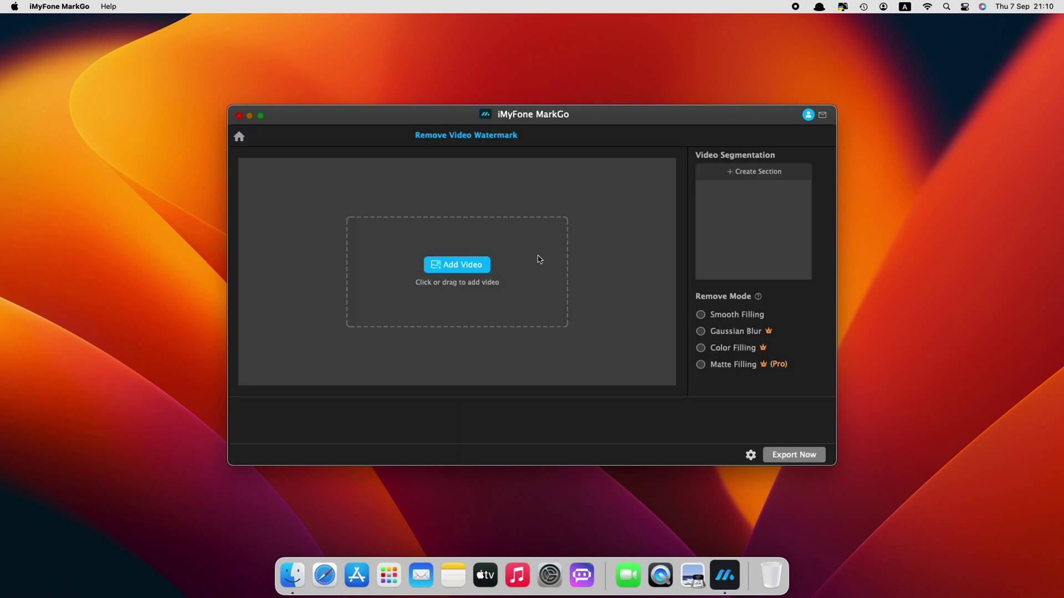
click(453, 265)
double_click(424, 187)
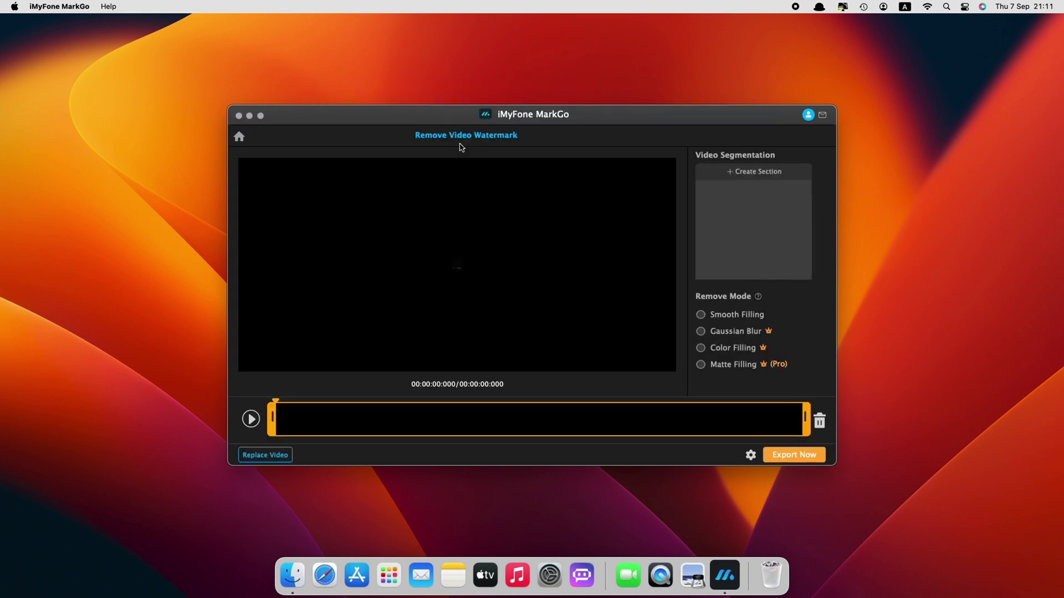
Fit the removal box tightly over the PIKA LABS watermark and export the cleaned video.
drag(346, 211, 597, 347)
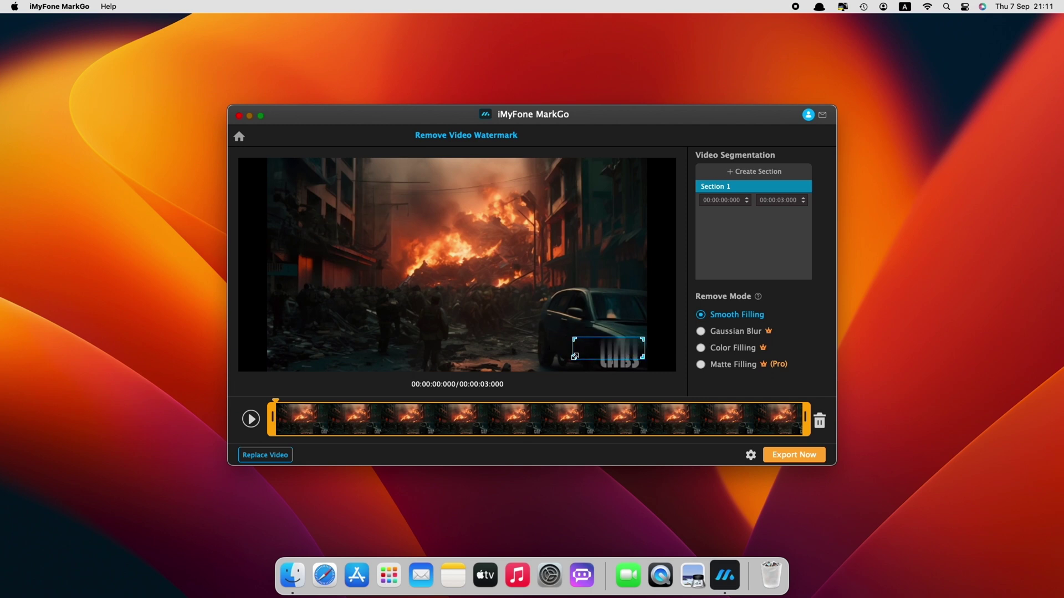
drag(574, 356, 598, 368)
click(794, 455)
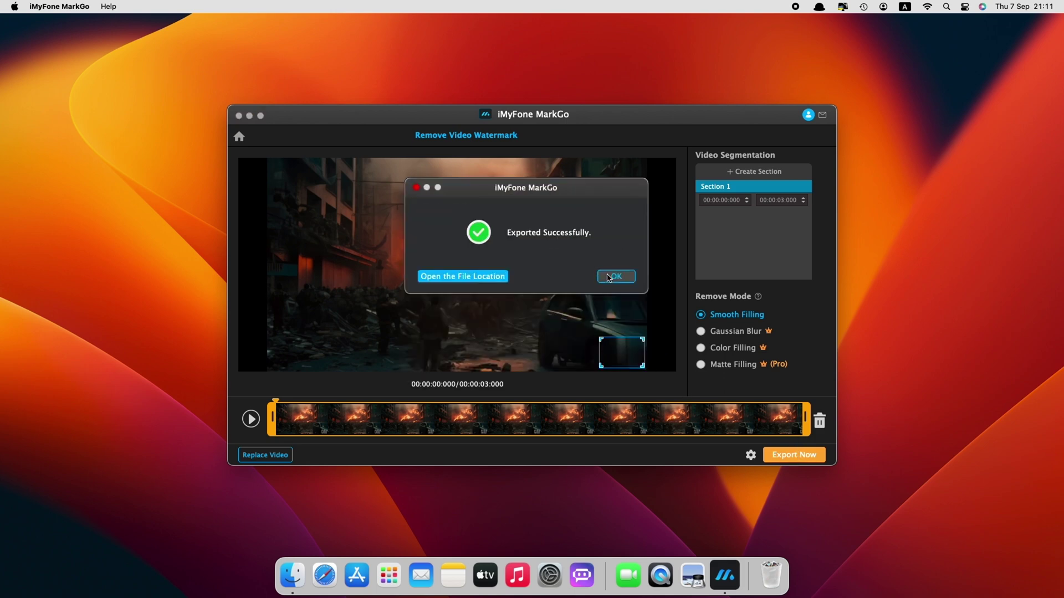
click(608, 277)
Clear the finished clip, bin the processed file in Downloads, and load the clock-tower clip.
click(819, 421)
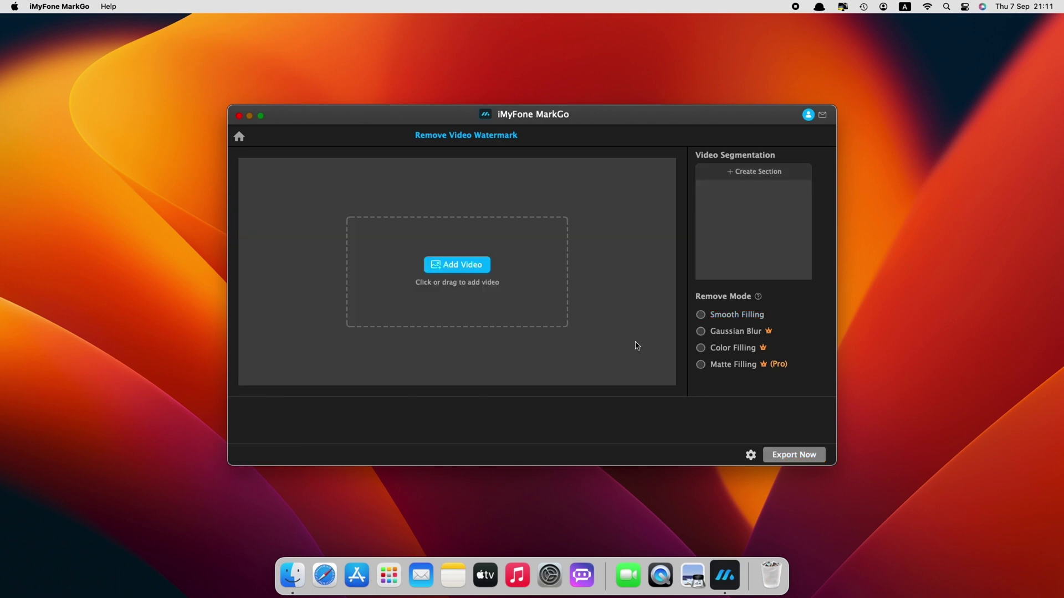
click(447, 266)
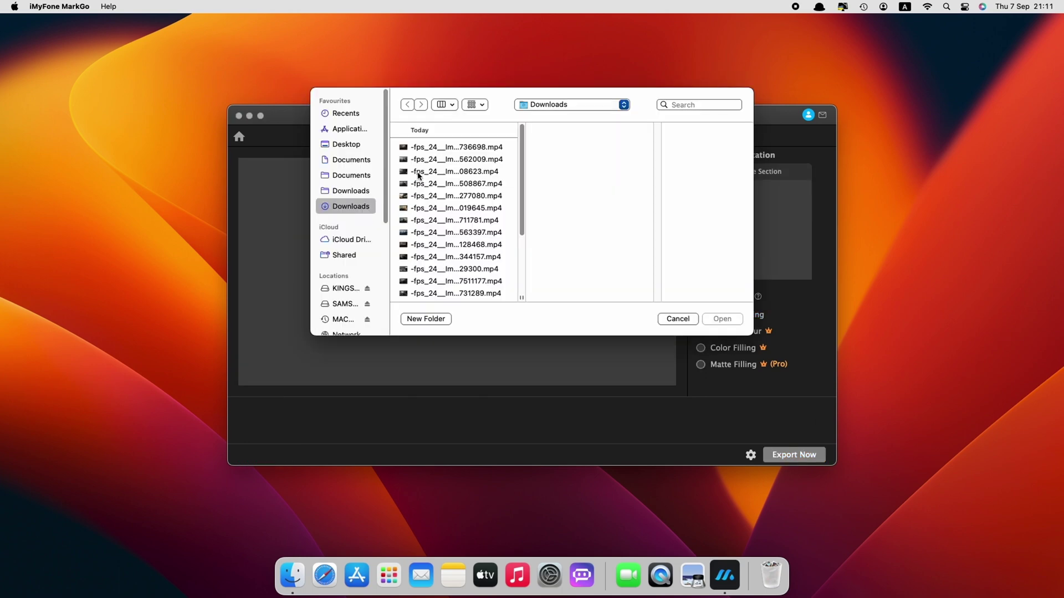
click(453, 147)
right_click(457, 149)
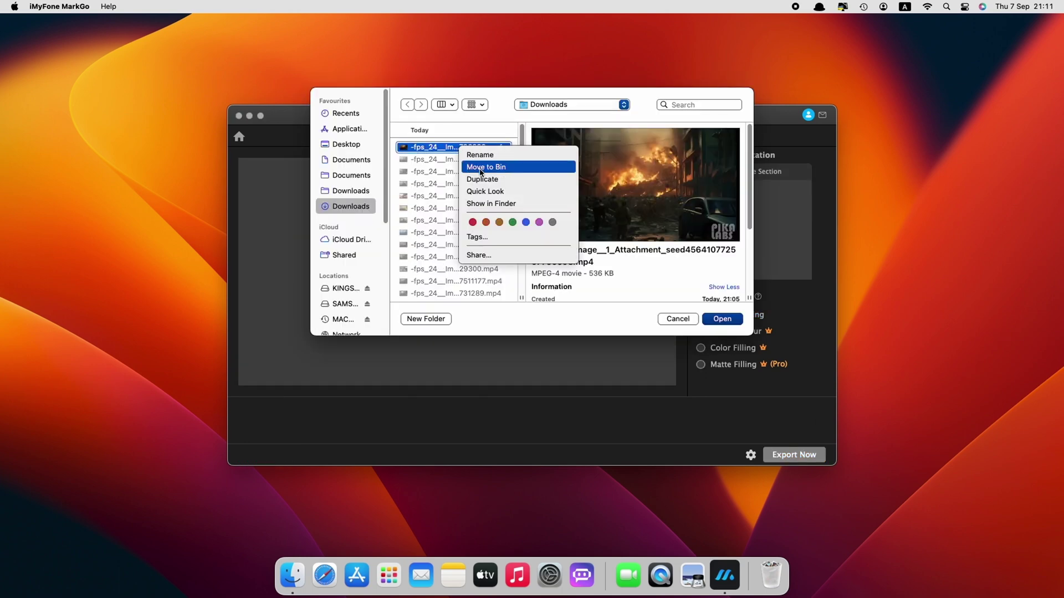
click(466, 165)
double_click(460, 148)
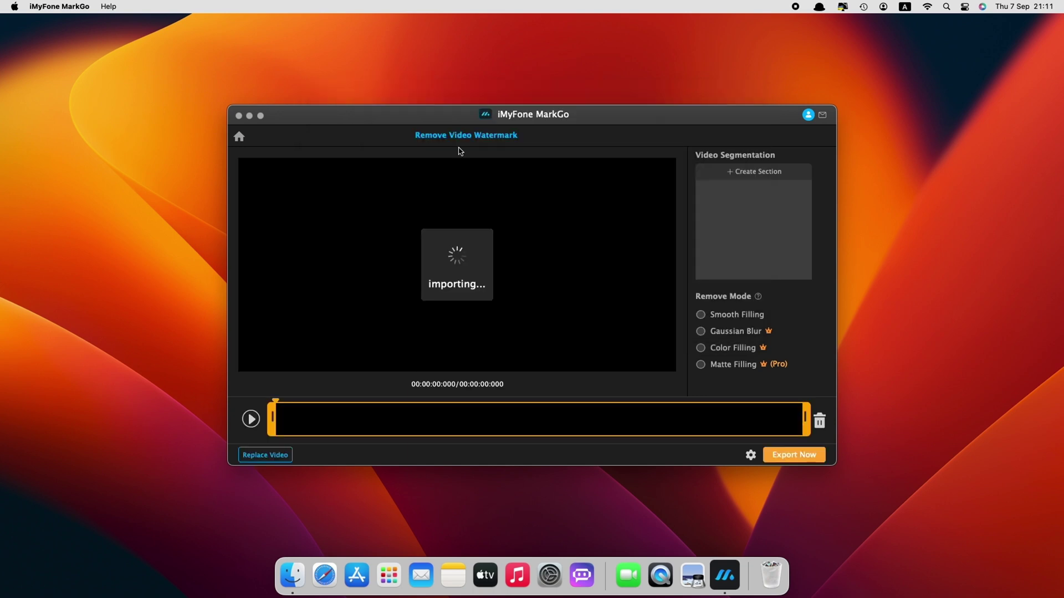
Box the clock-tower clip's PIKA LABS watermark tightly and export it smooth-filled.
drag(553, 317, 618, 353)
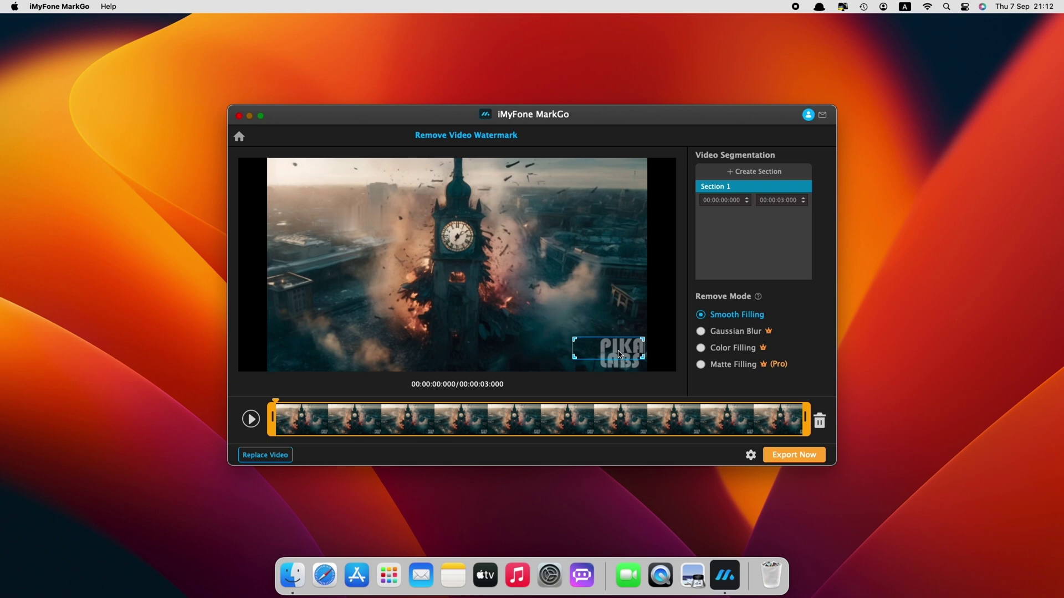
drag(573, 357, 599, 368)
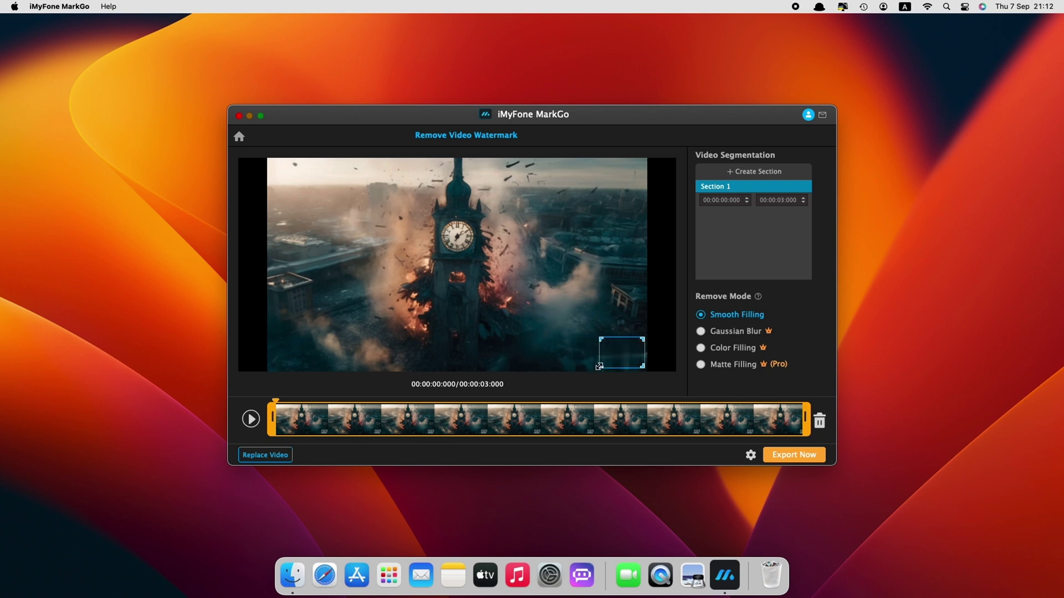
click(791, 455)
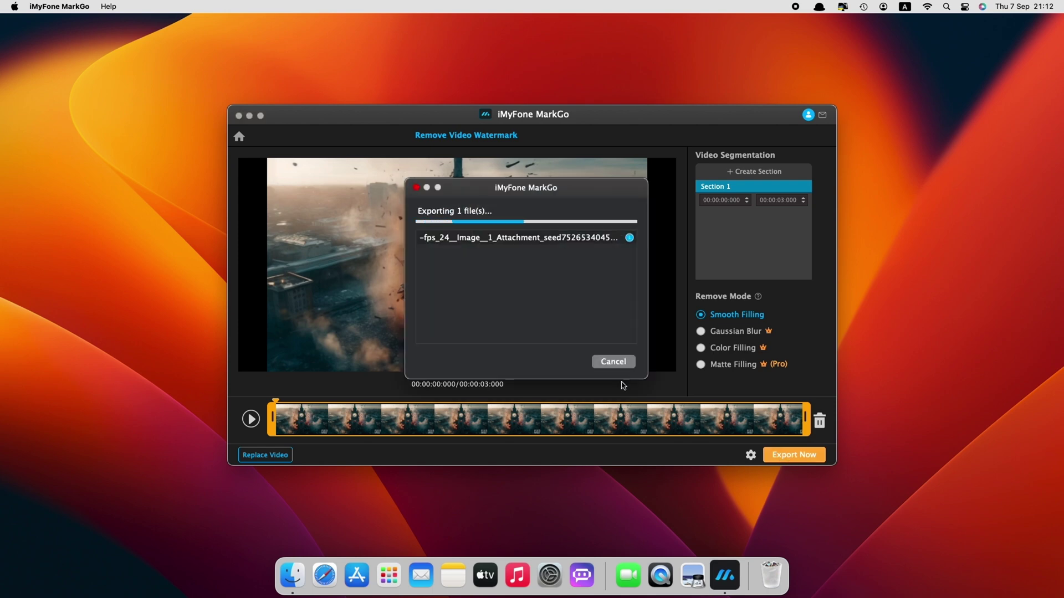
click(616, 279)
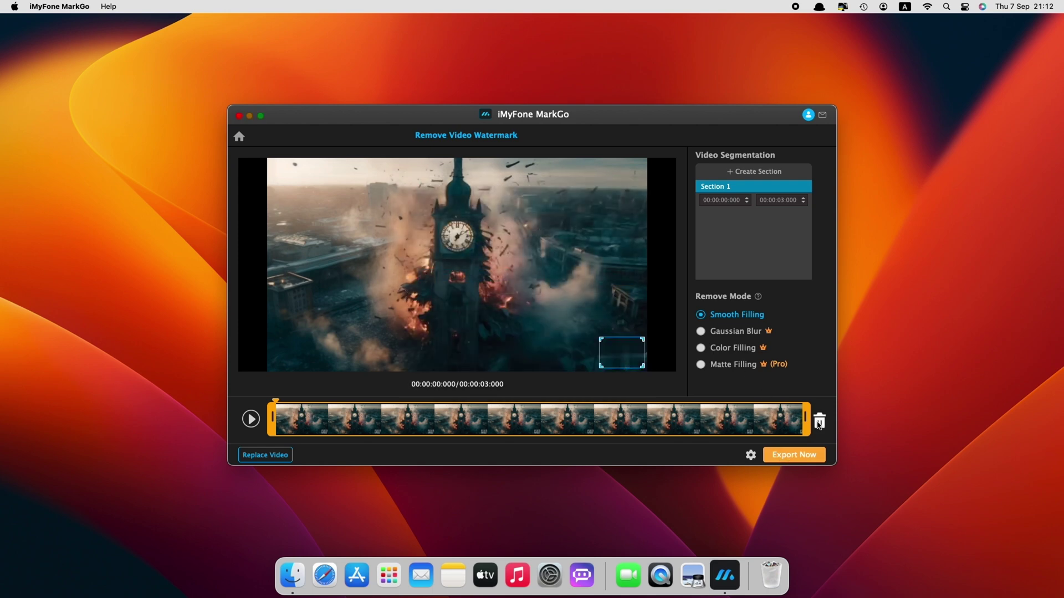
Clear the workspace and reopen the Downloads picker with the first clip selected.
click(819, 423)
click(467, 266)
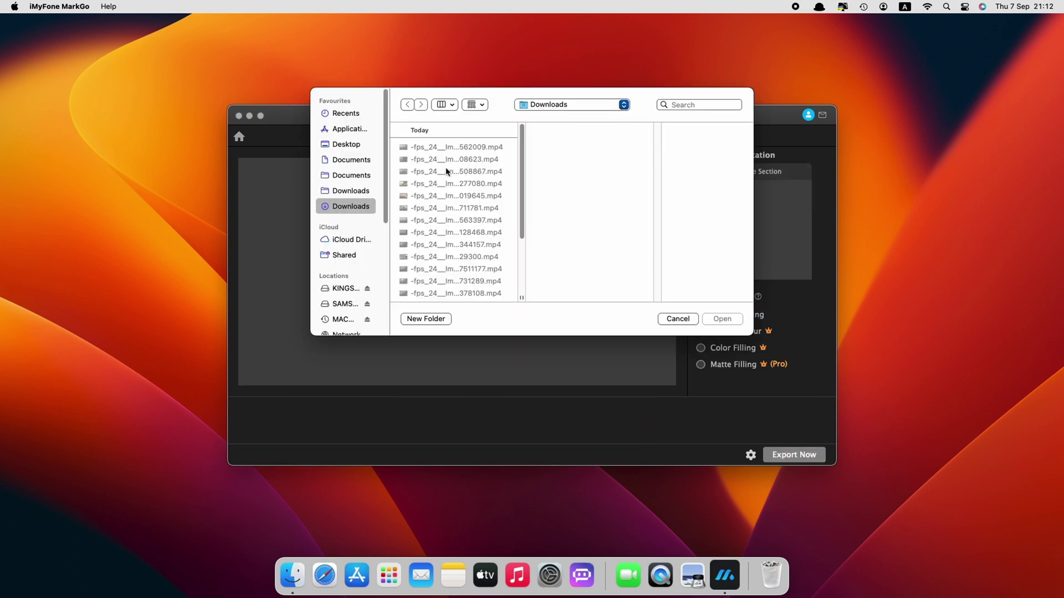
click(458, 148)
right_click(457, 149)
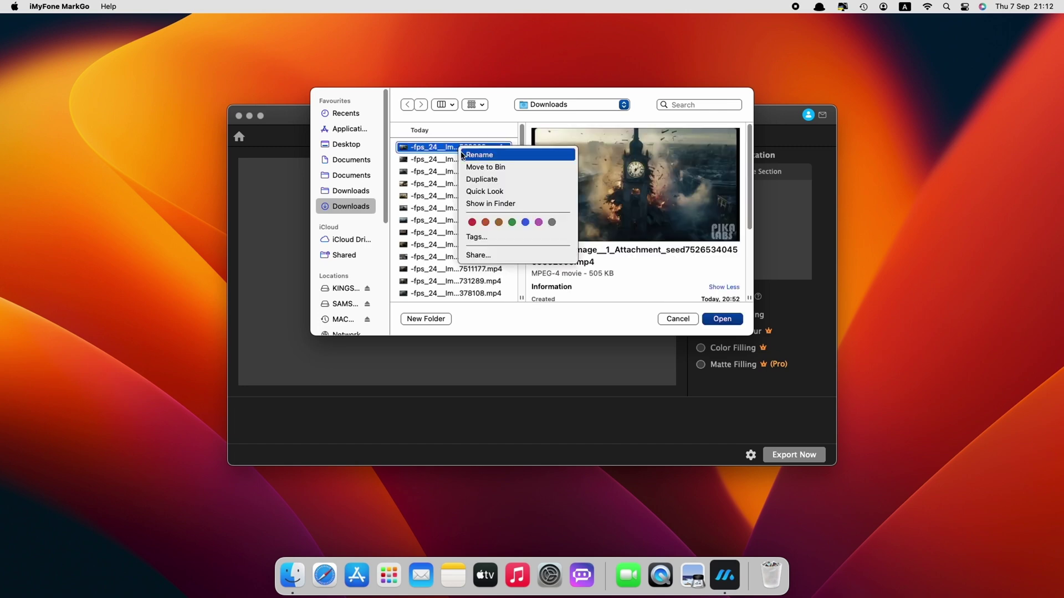
Delete the processed clip and tile the battleship clip's QuickTime window to the screen's right.
click(488, 168)
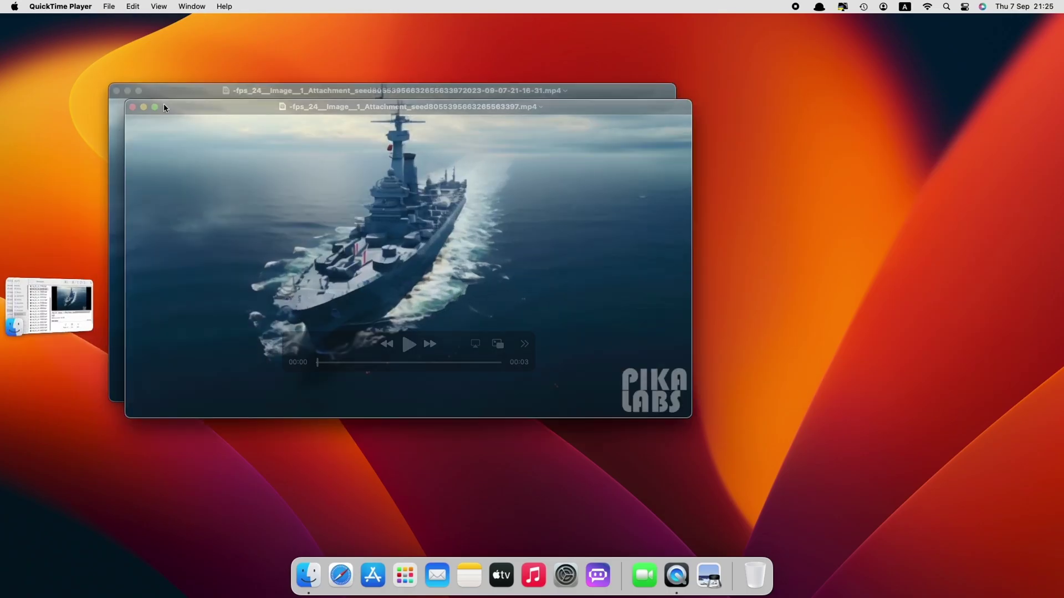
mouse_move(155, 113)
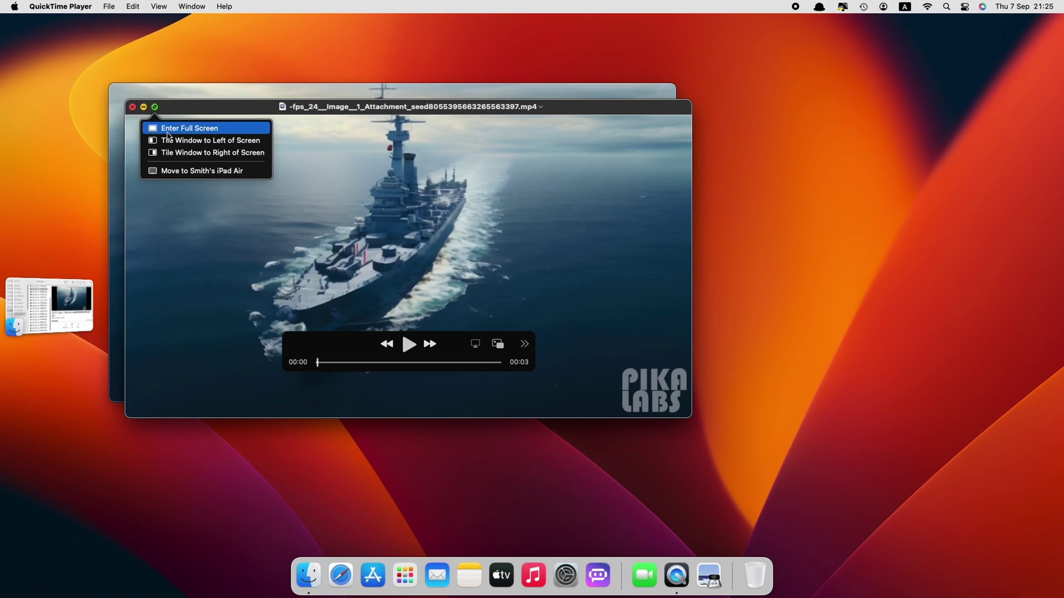
click(163, 153)
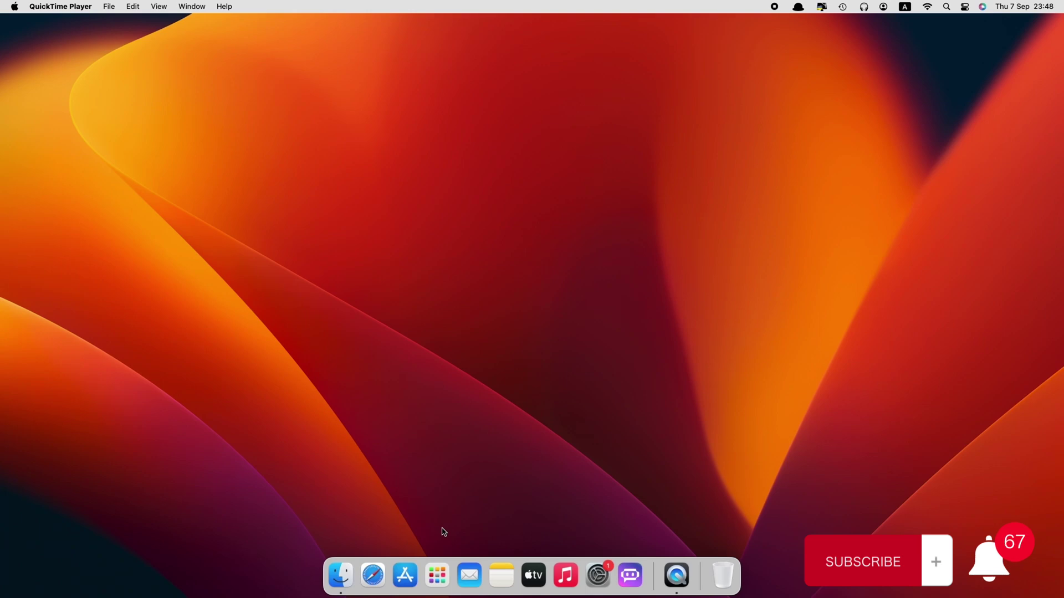
Launch CapCut and start a new project named 'Godzilla Minus One AI Trailer'.
click(436, 572)
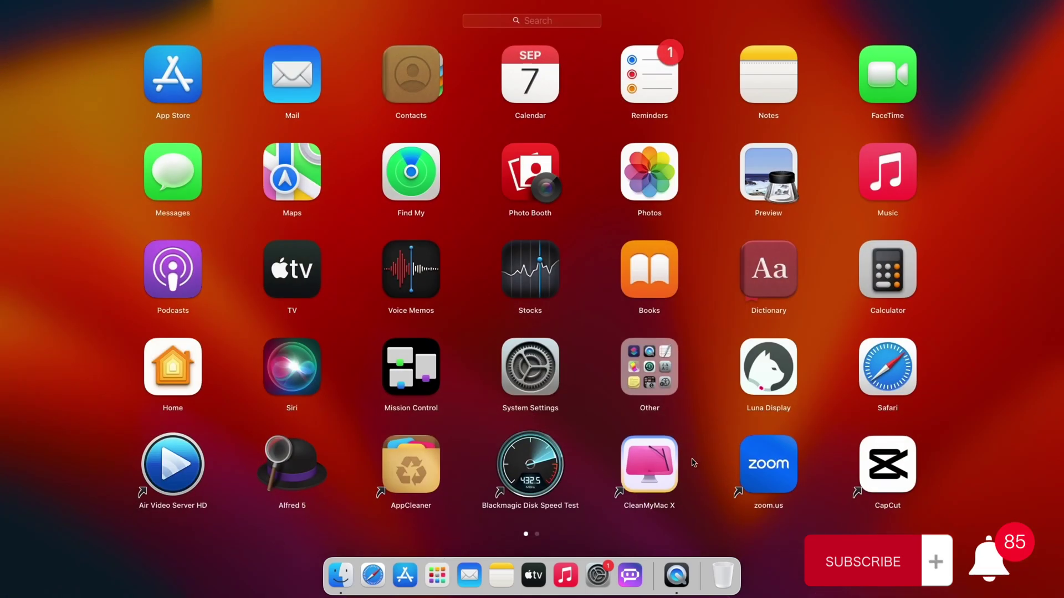
click(901, 472)
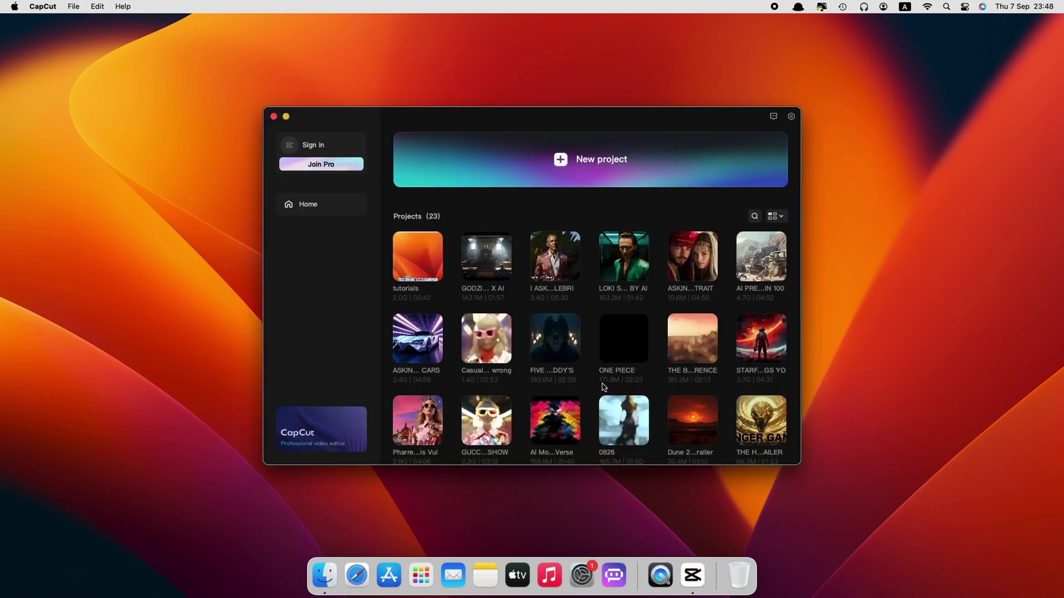
click(561, 163)
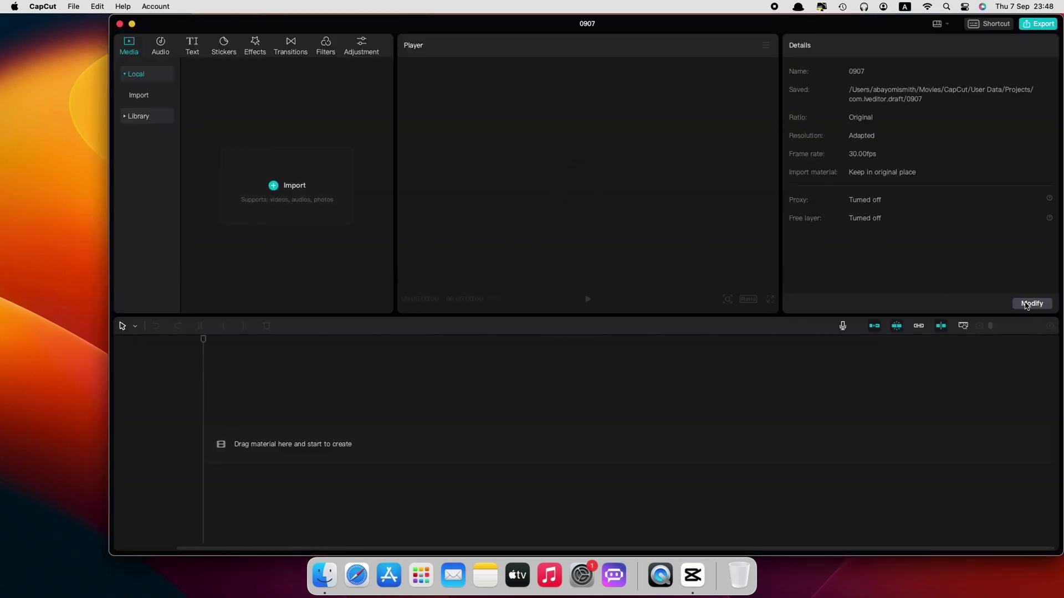
click(1031, 304)
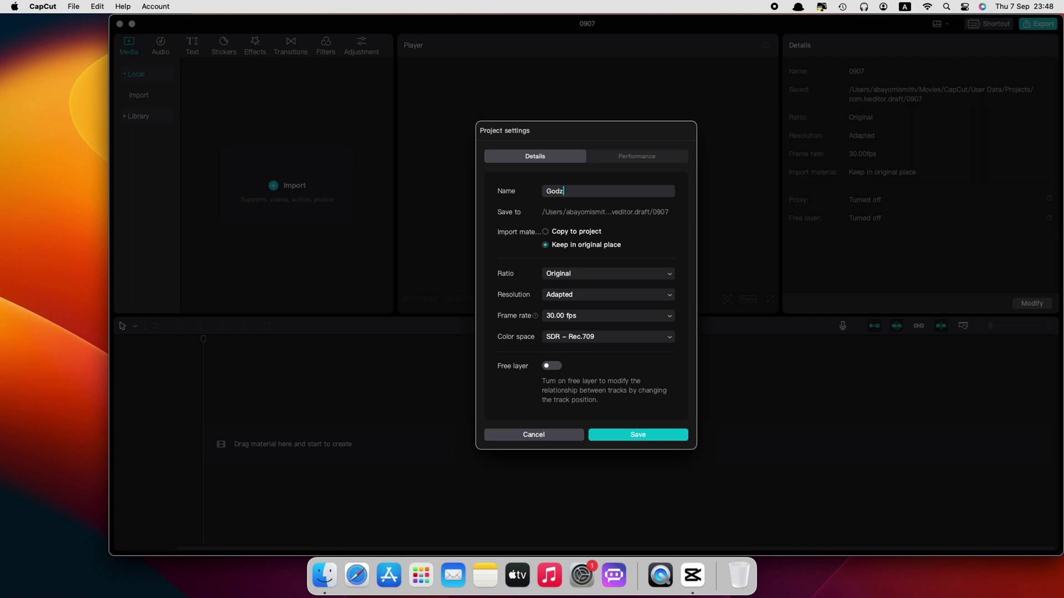
text(Godzilla Minus )
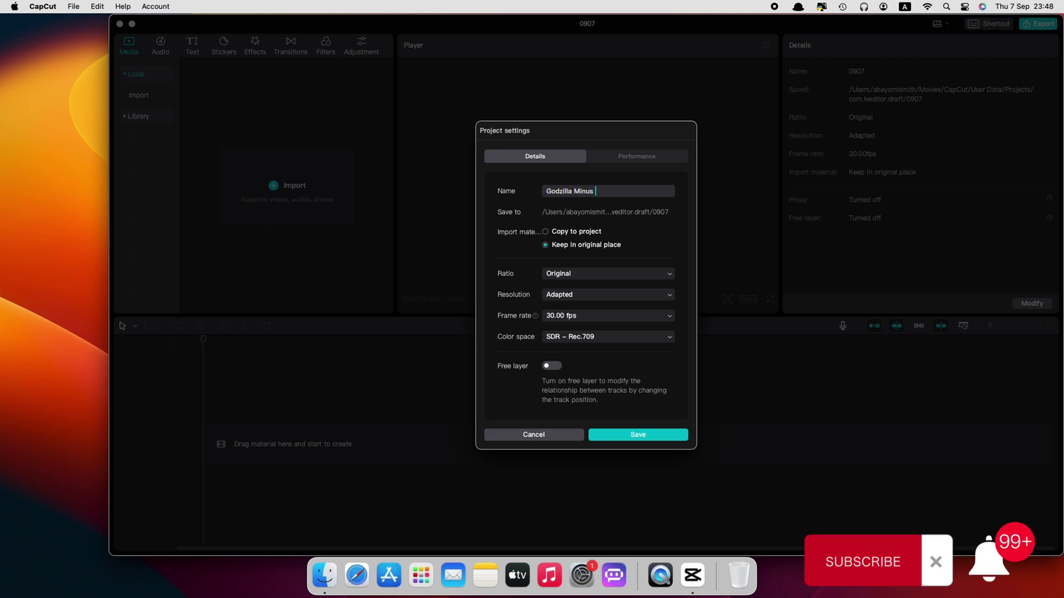
text(One AI Trailer)
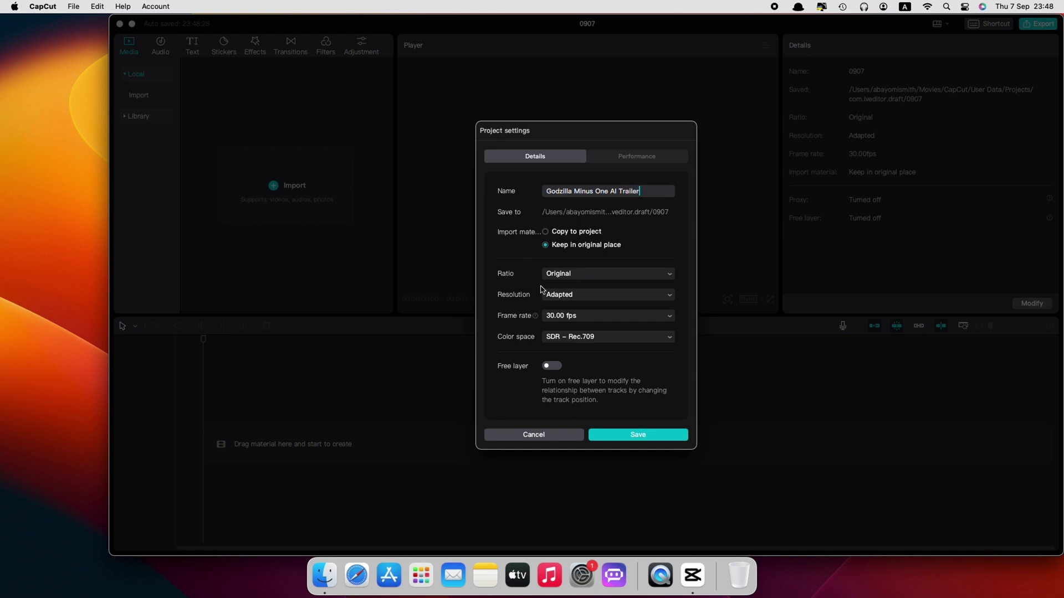
click(650, 436)
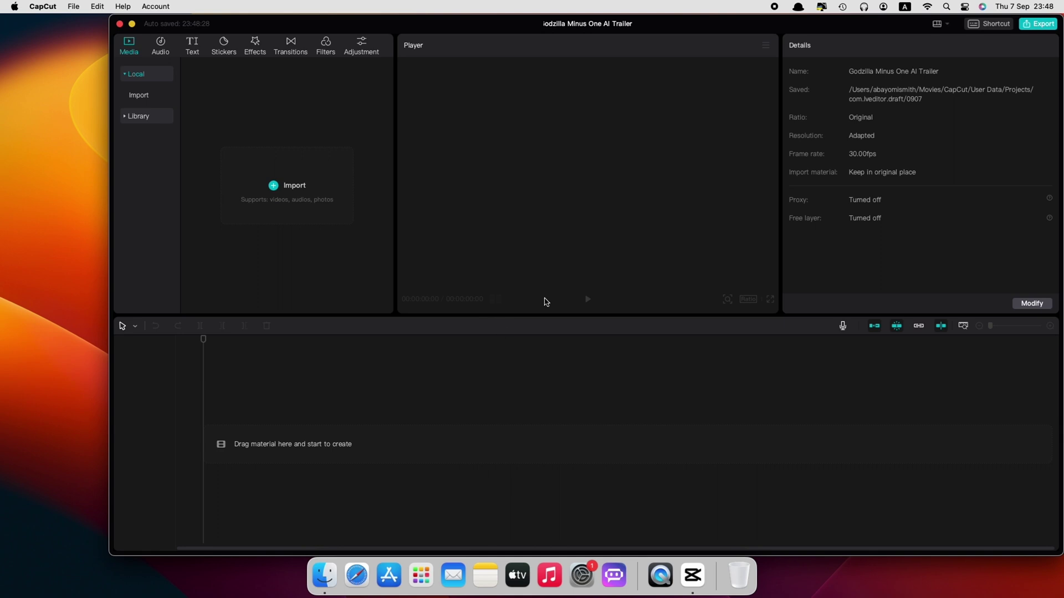
Set the project's aspect ratio to 16:9.
click(1029, 304)
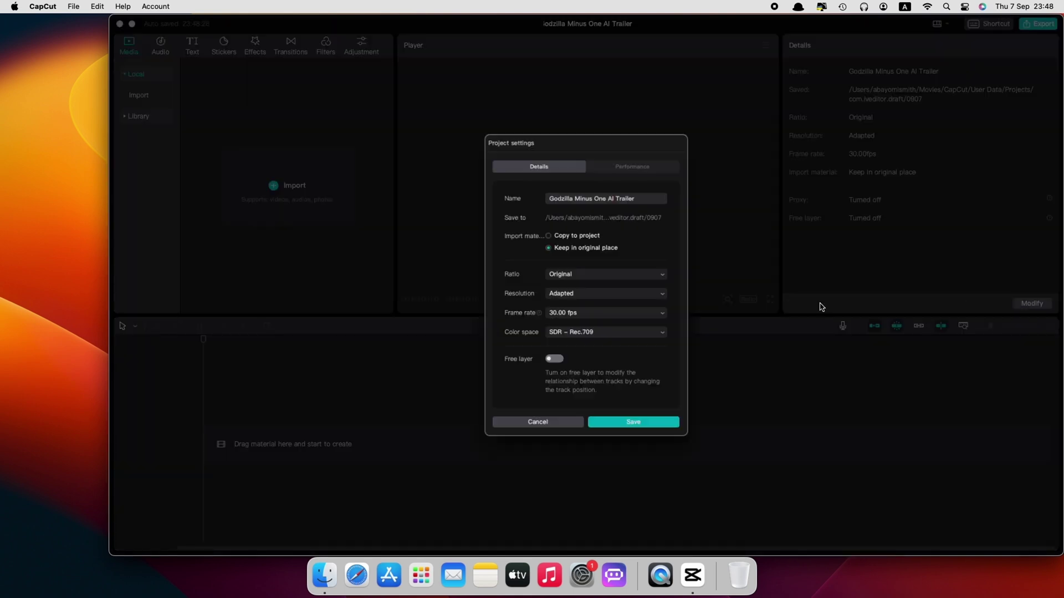
click(575, 275)
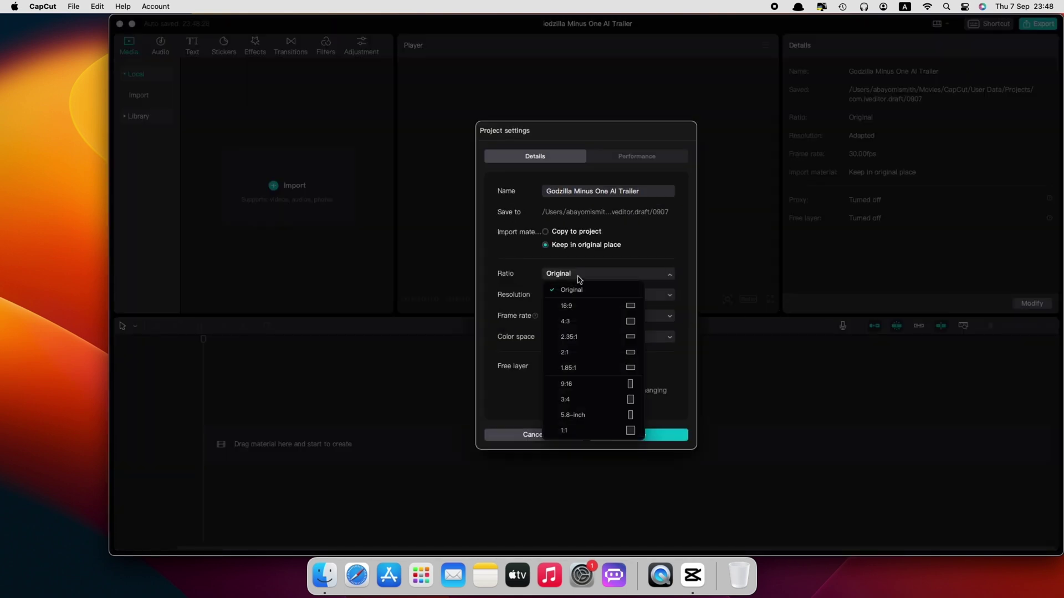
click(573, 306)
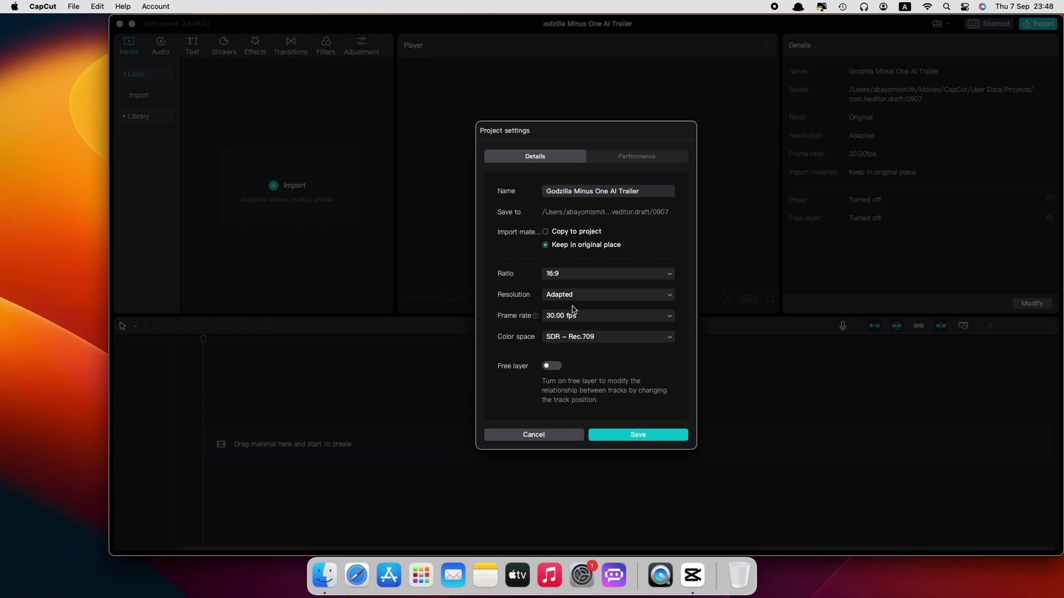
click(622, 435)
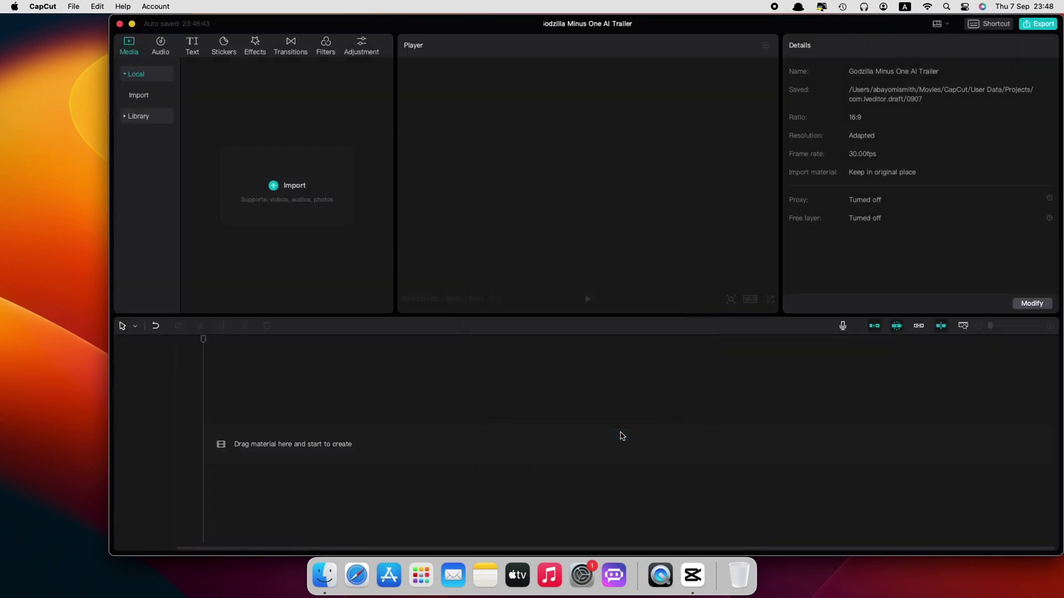
Import the Godzilla minus one folder into CapCut's media panel.
click(274, 187)
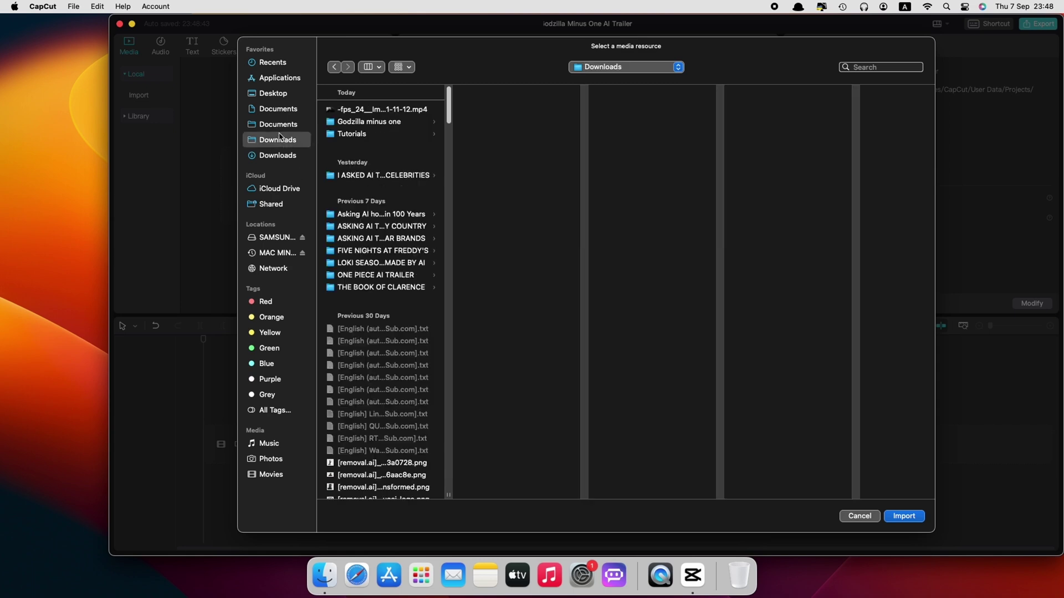
click(363, 123)
key(Return)
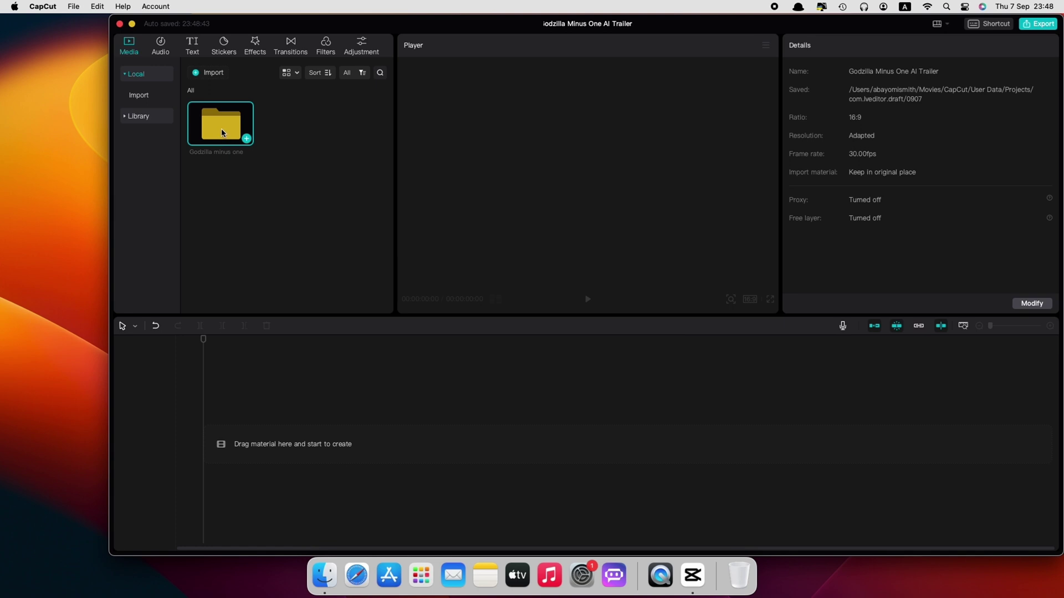
Select all clips in the Timeline subfolder and drag them onto the timeline.
double_click(221, 129)
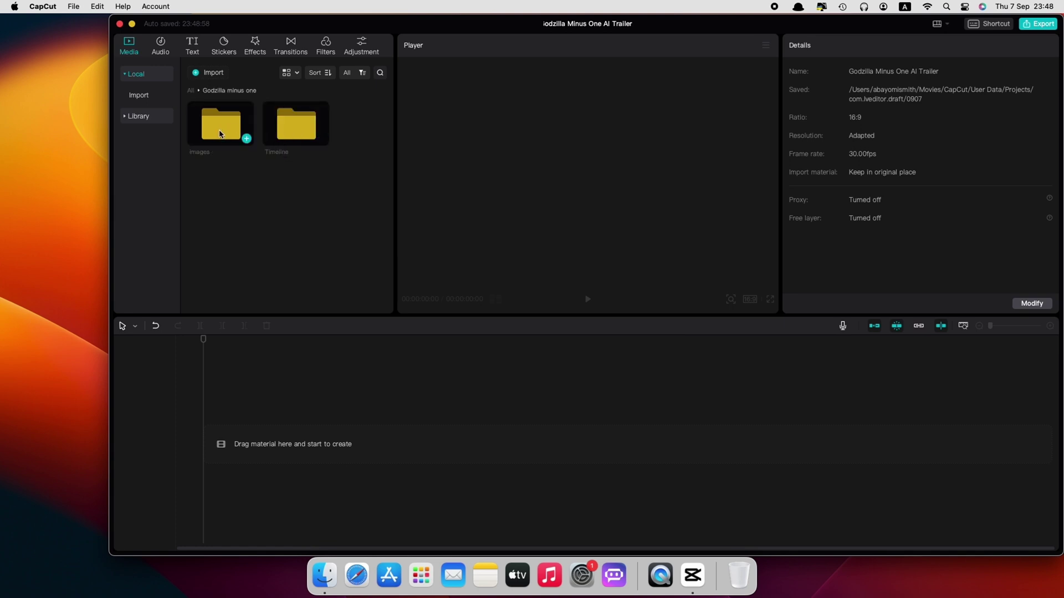
double_click(304, 133)
drag(356, 109, 188, 373)
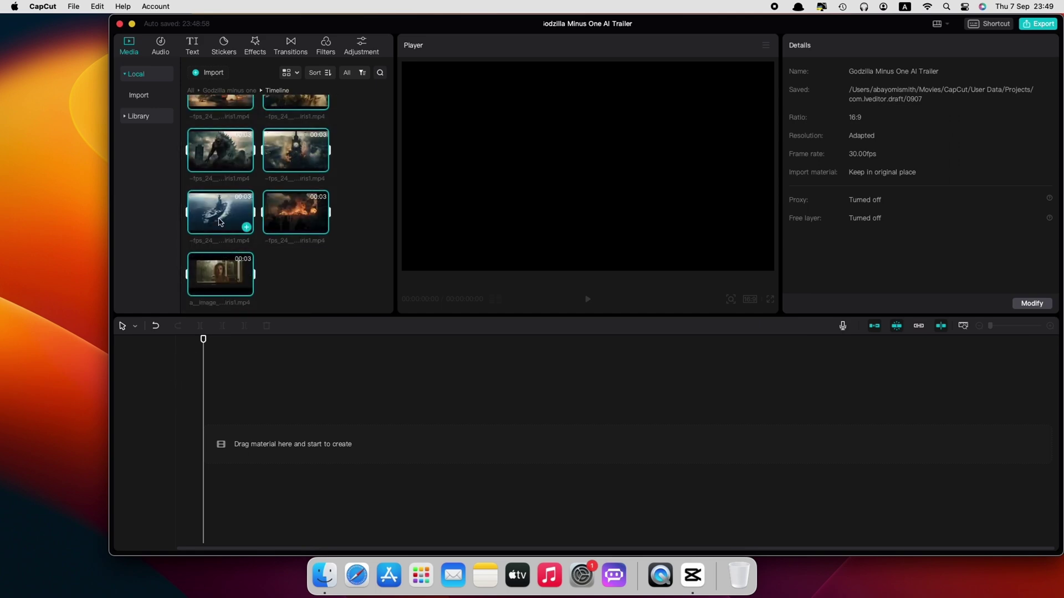
drag(220, 221, 205, 447)
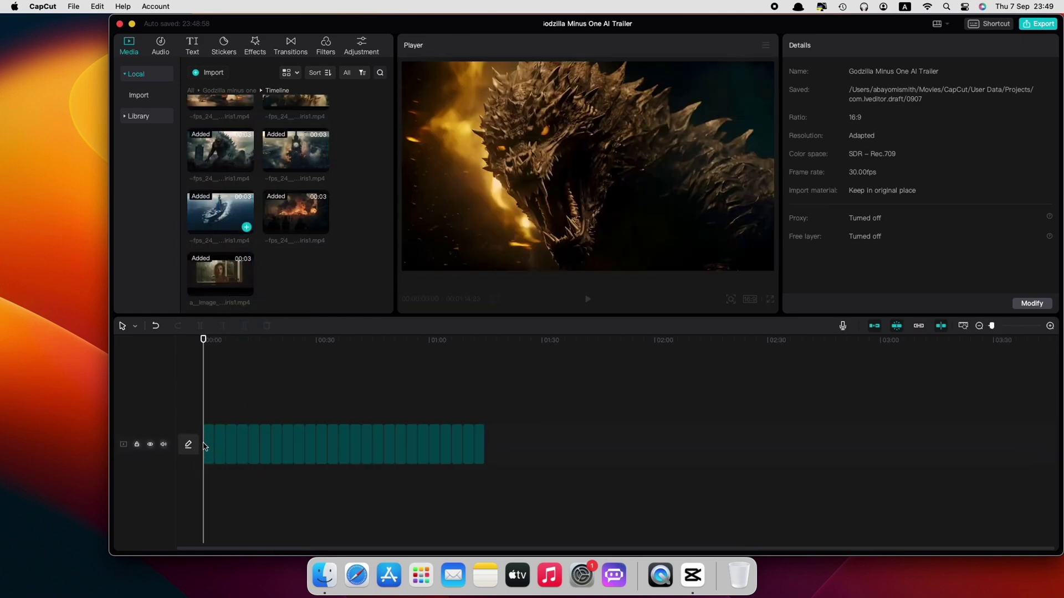